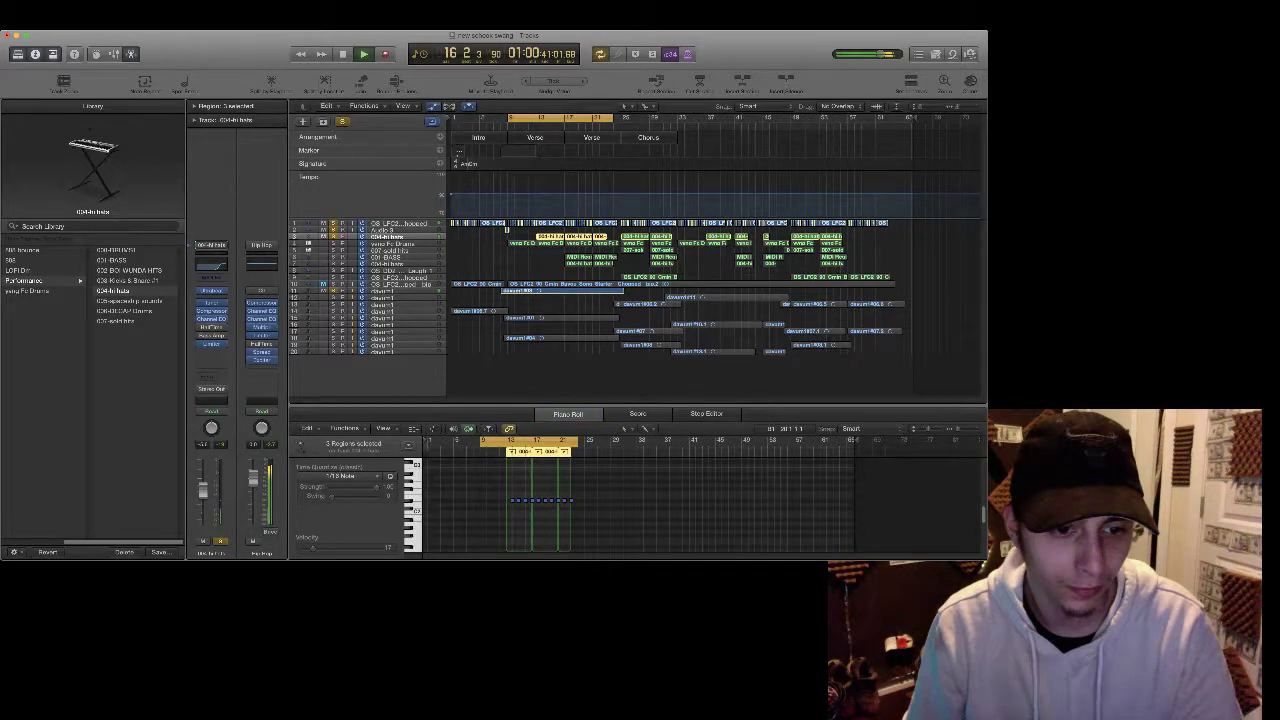
Audition the looped verse, checking the dayum1 vocal takes and the drum track against the soloed beat tracks.
left_click(383, 291)
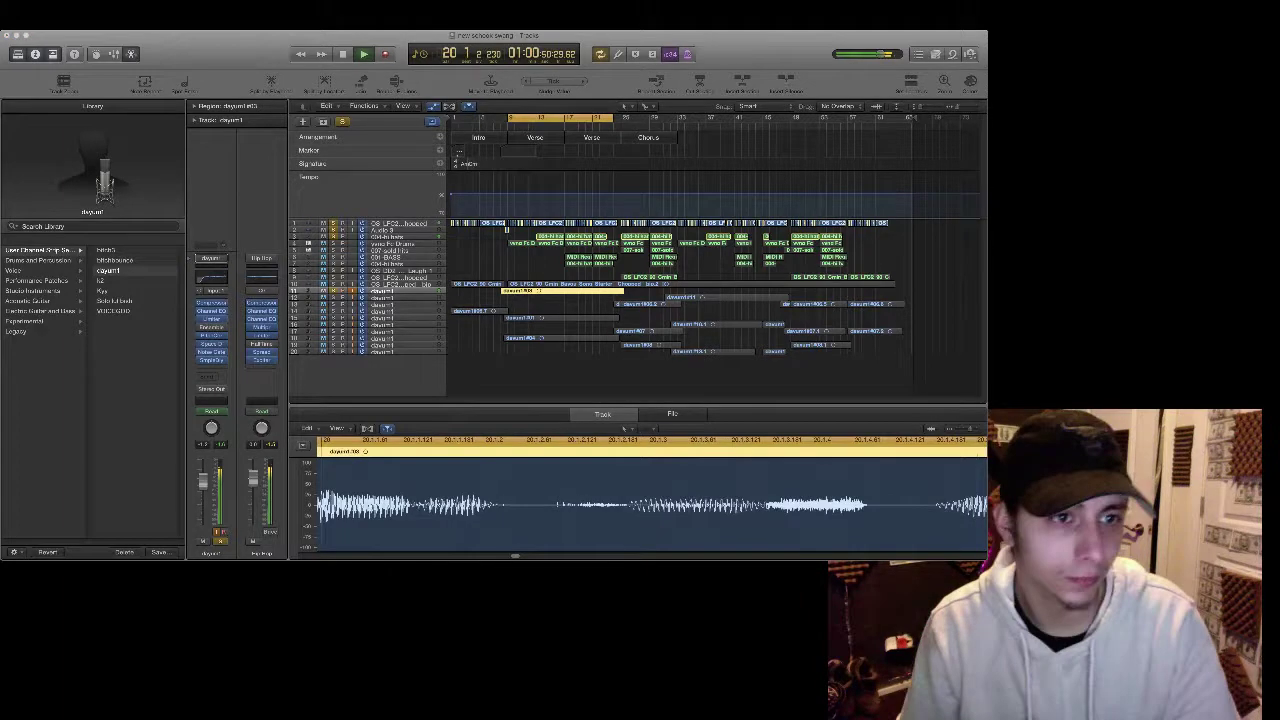
left_click(562, 318)
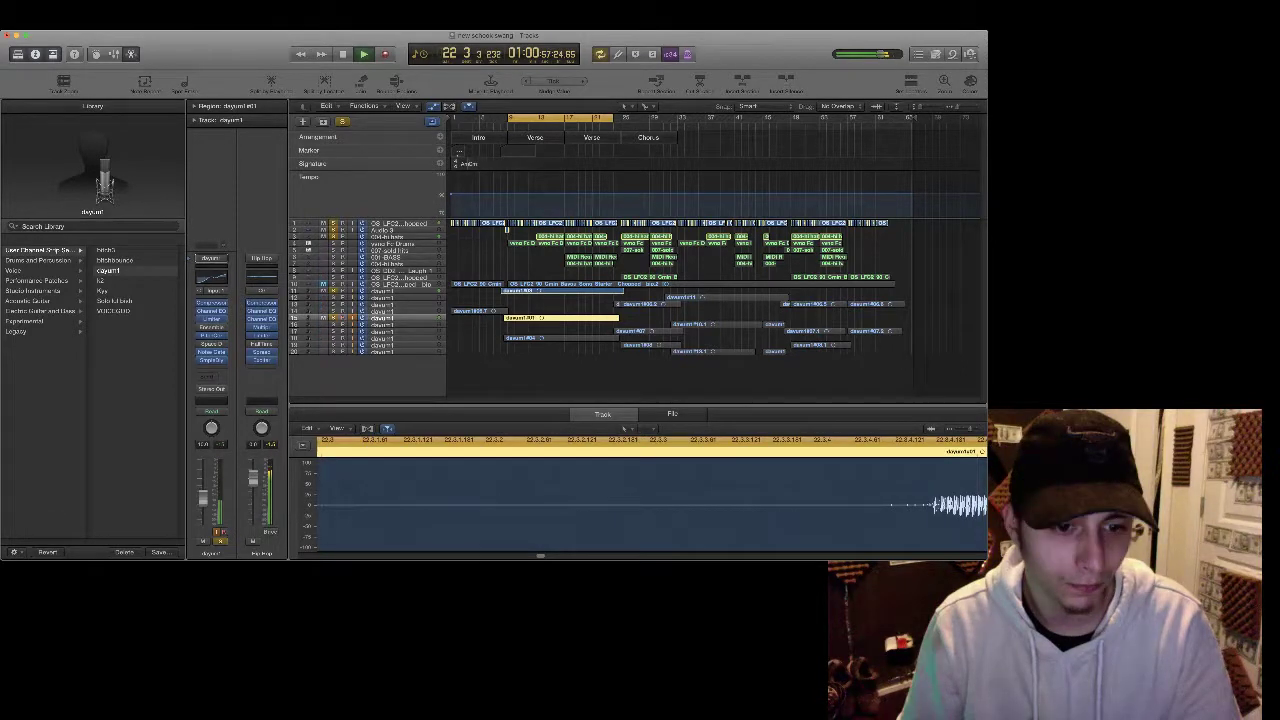
left_click(562, 338)
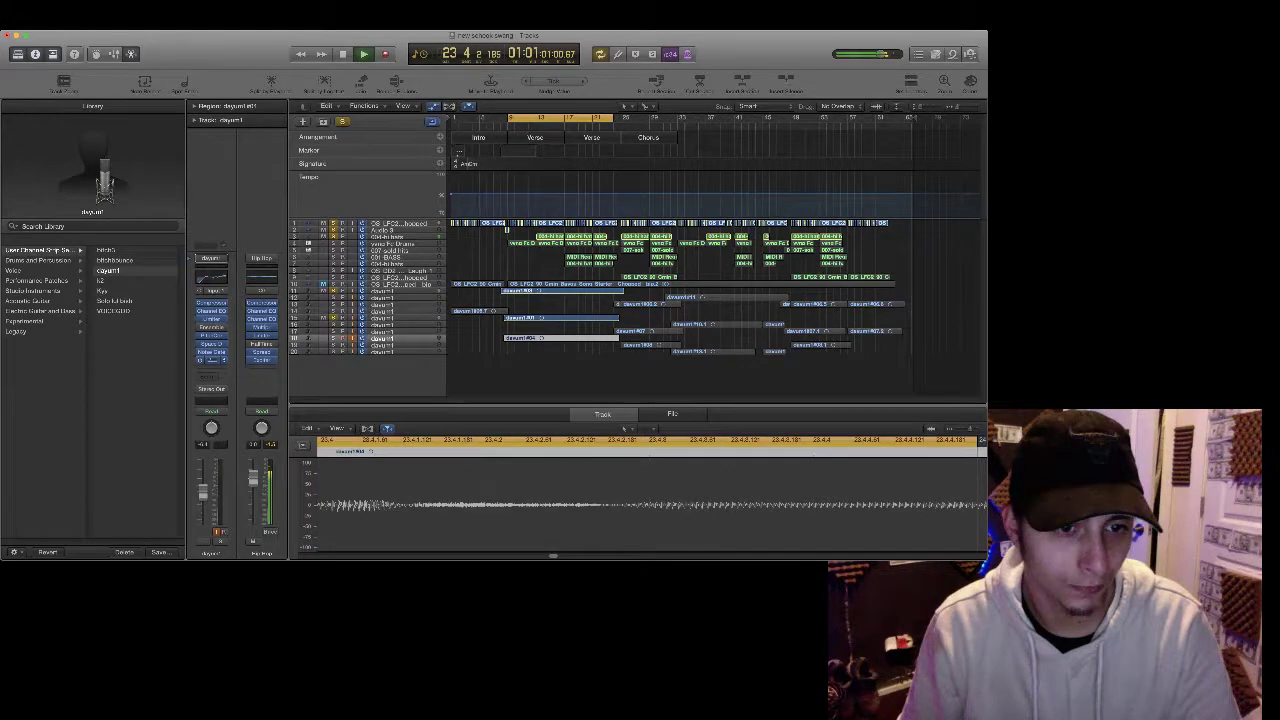
left_click(390, 243)
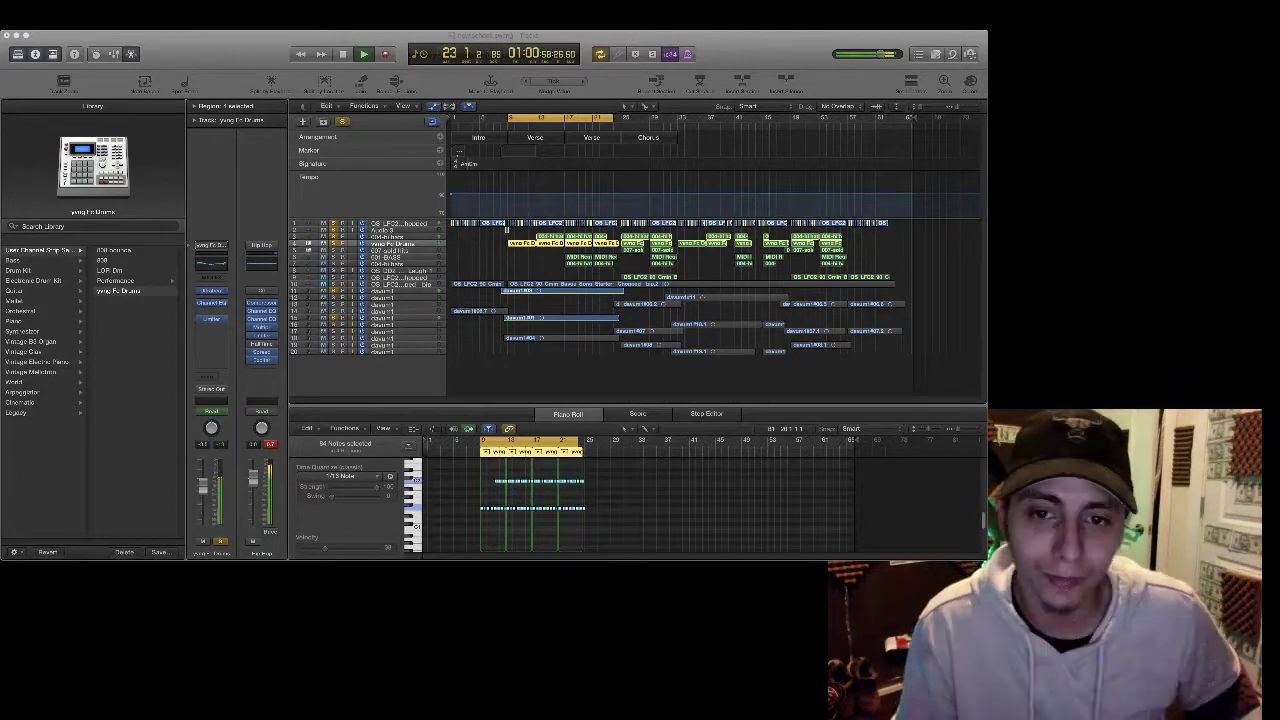
left_click(680, 378)
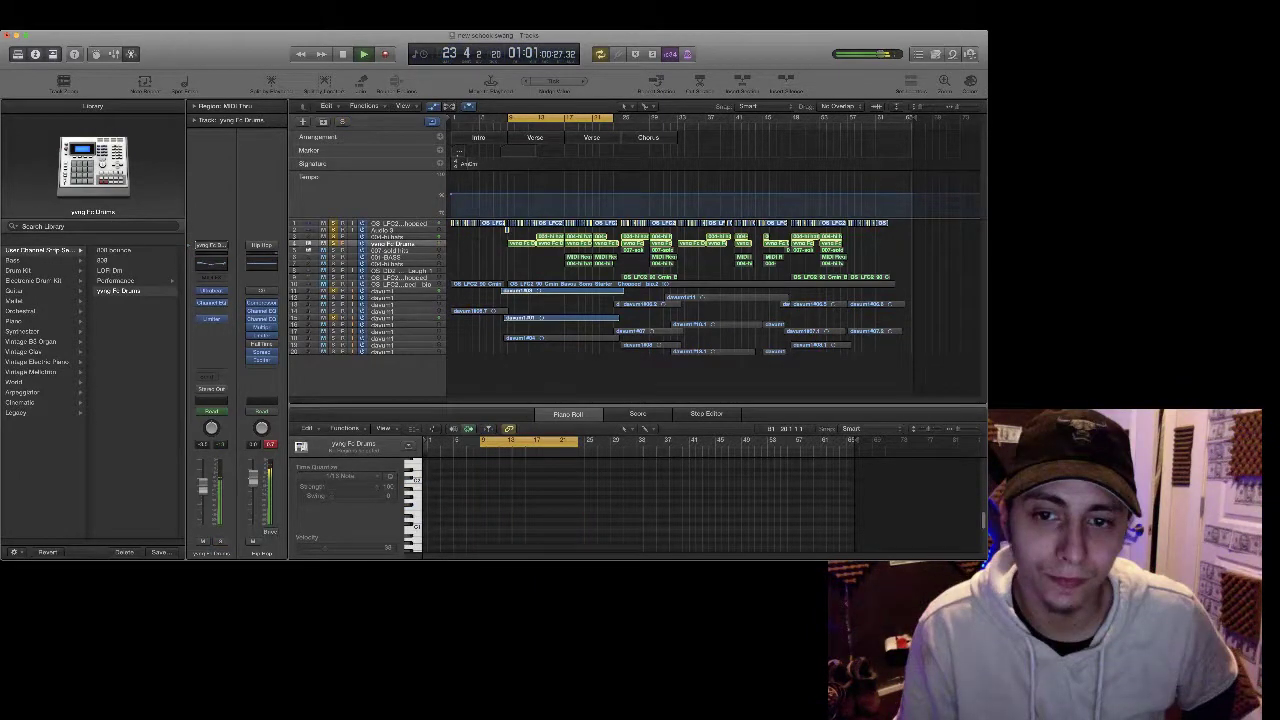
left_click(560, 338)
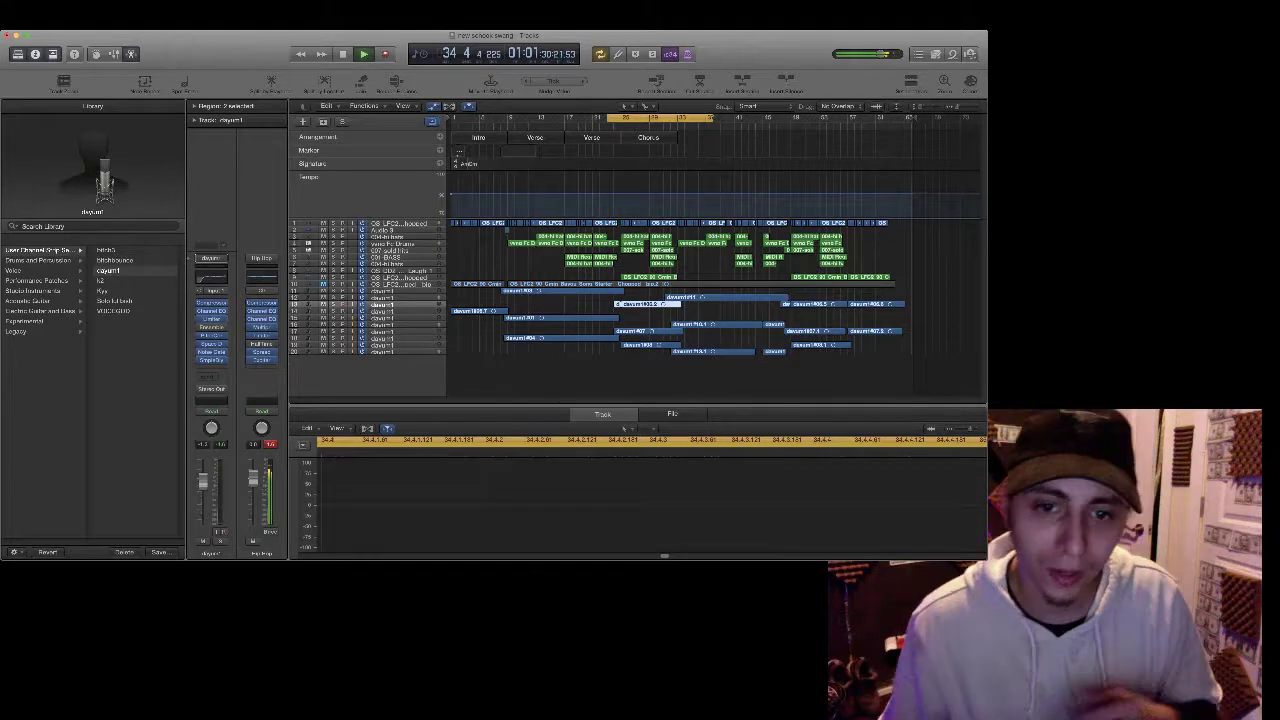
Listen to the chorus vocal on track 12 with its volume automation, and play the song's ending with cycle mode off before stopping playback.
left_click(727, 297)
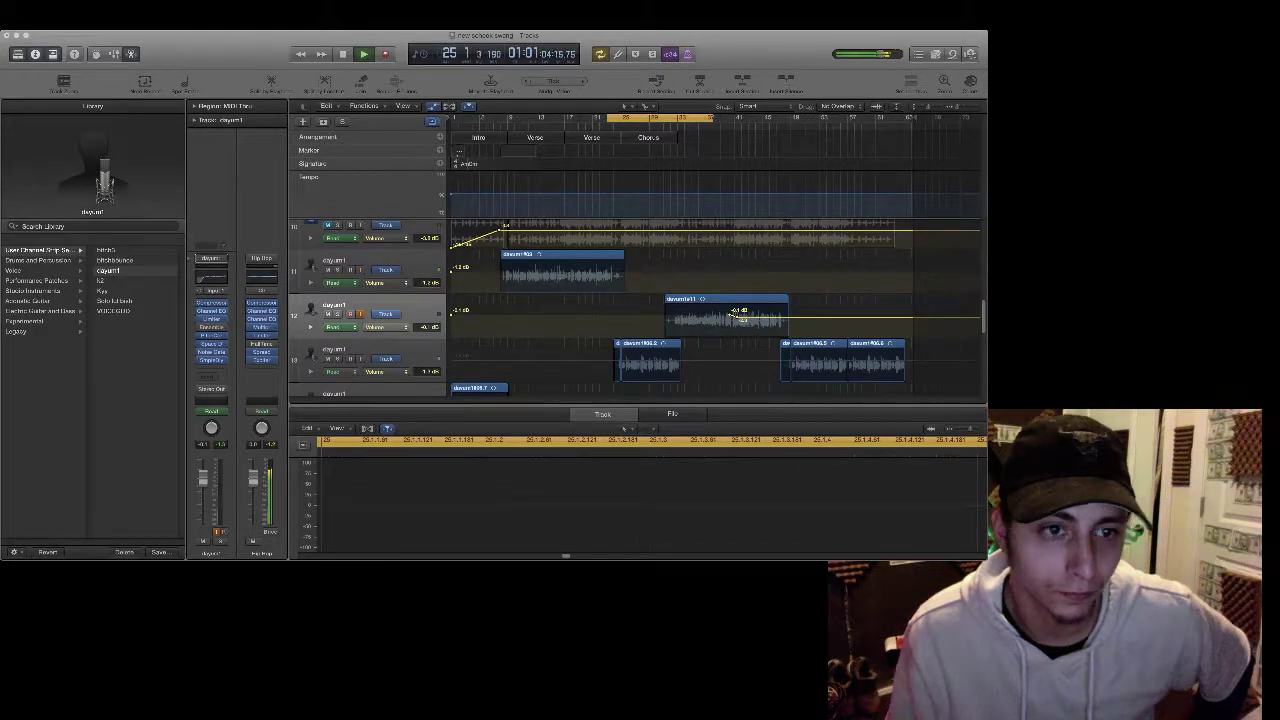
left_click(727, 299)
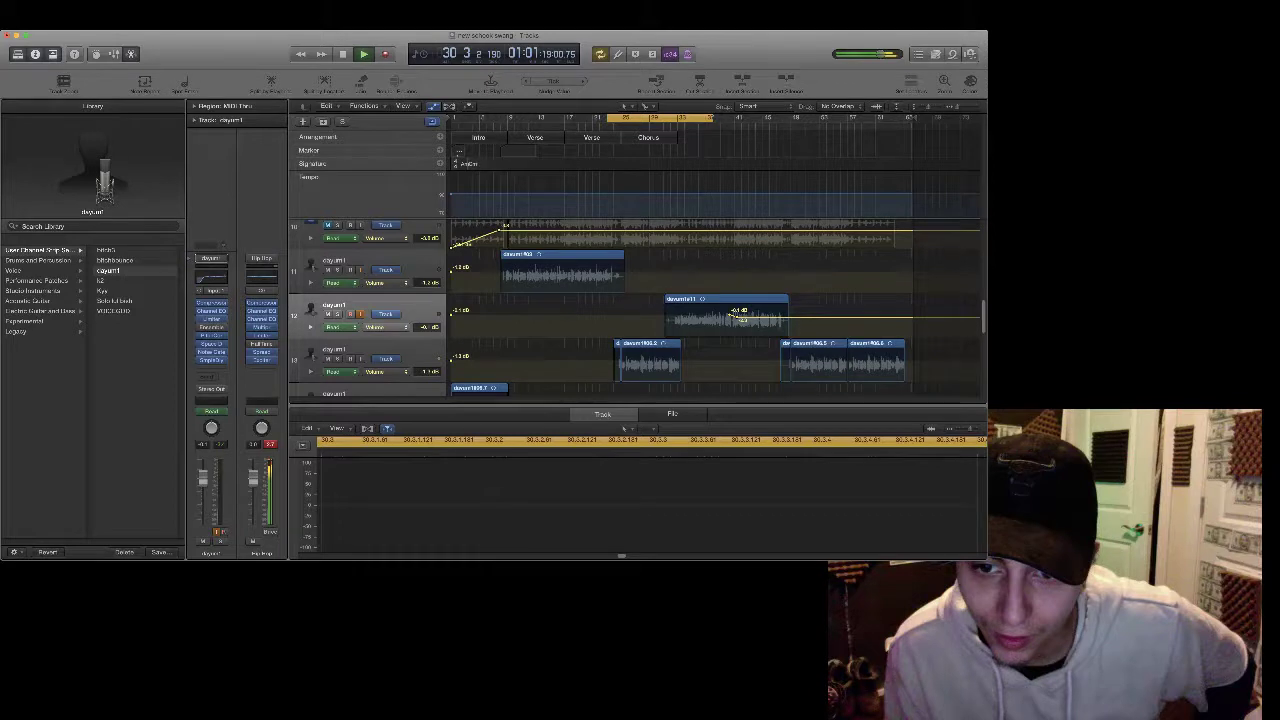
key("space")
key("Return")
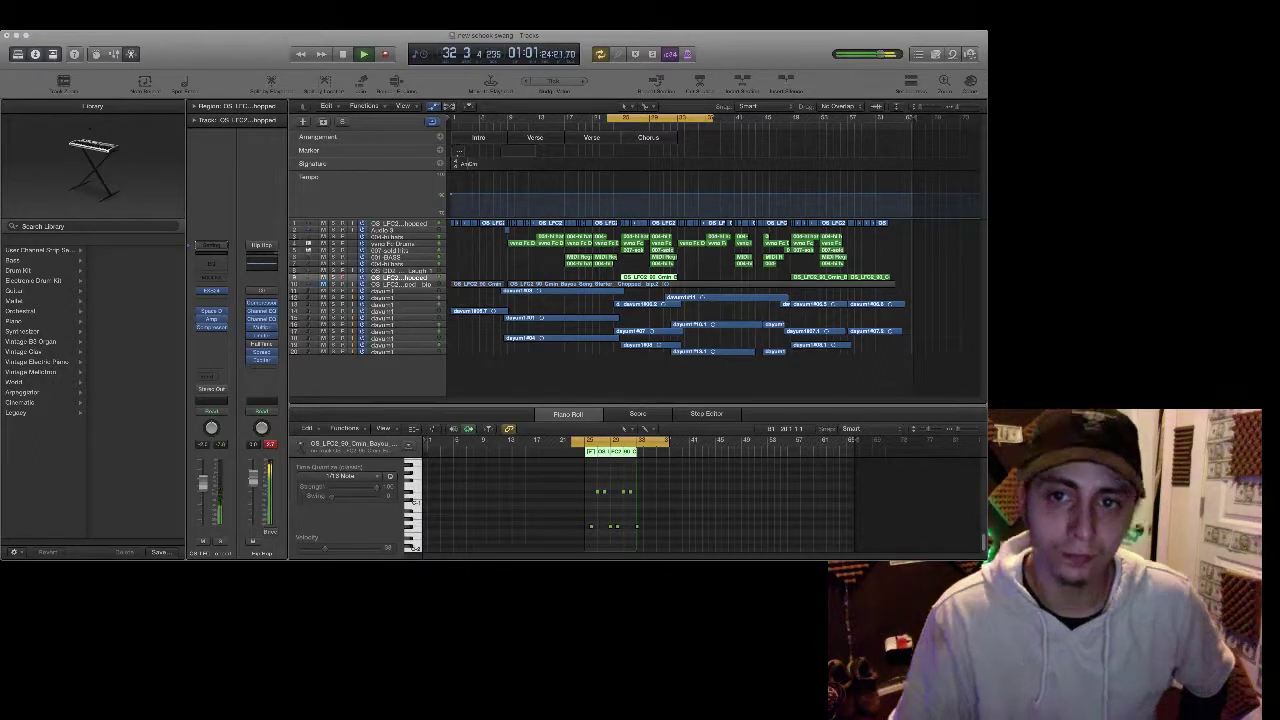
key("c")
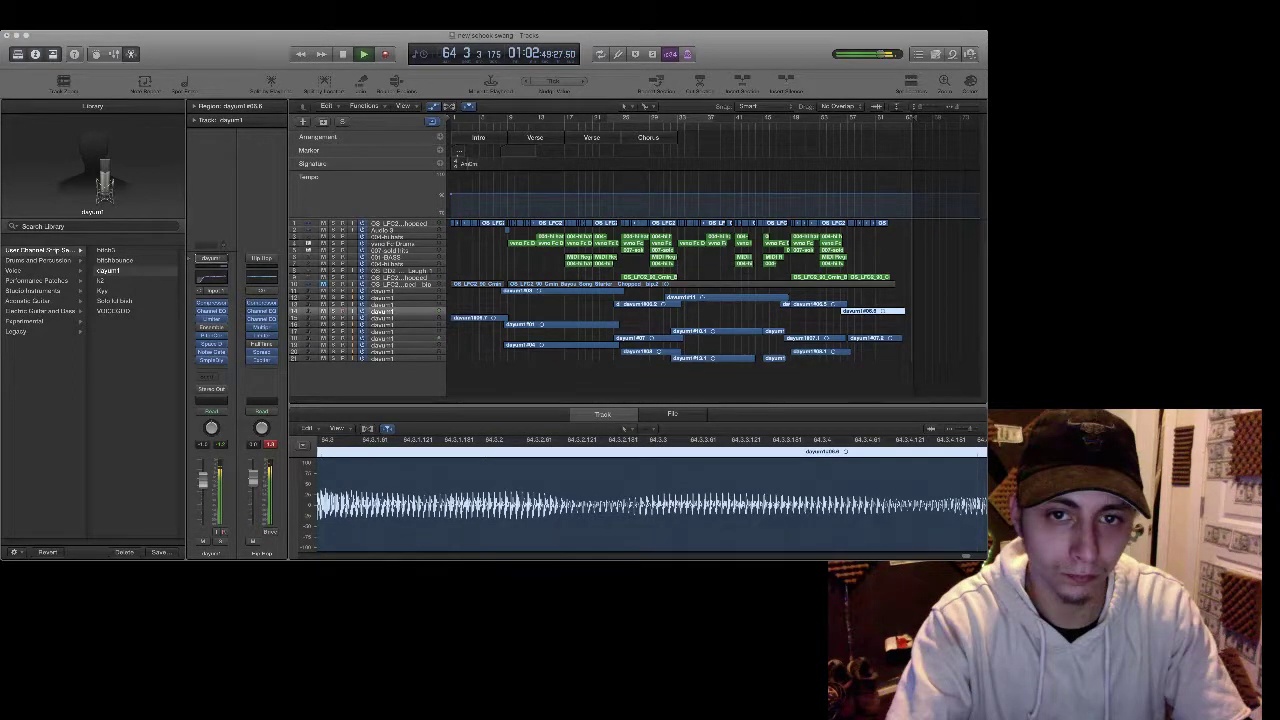
key("space")
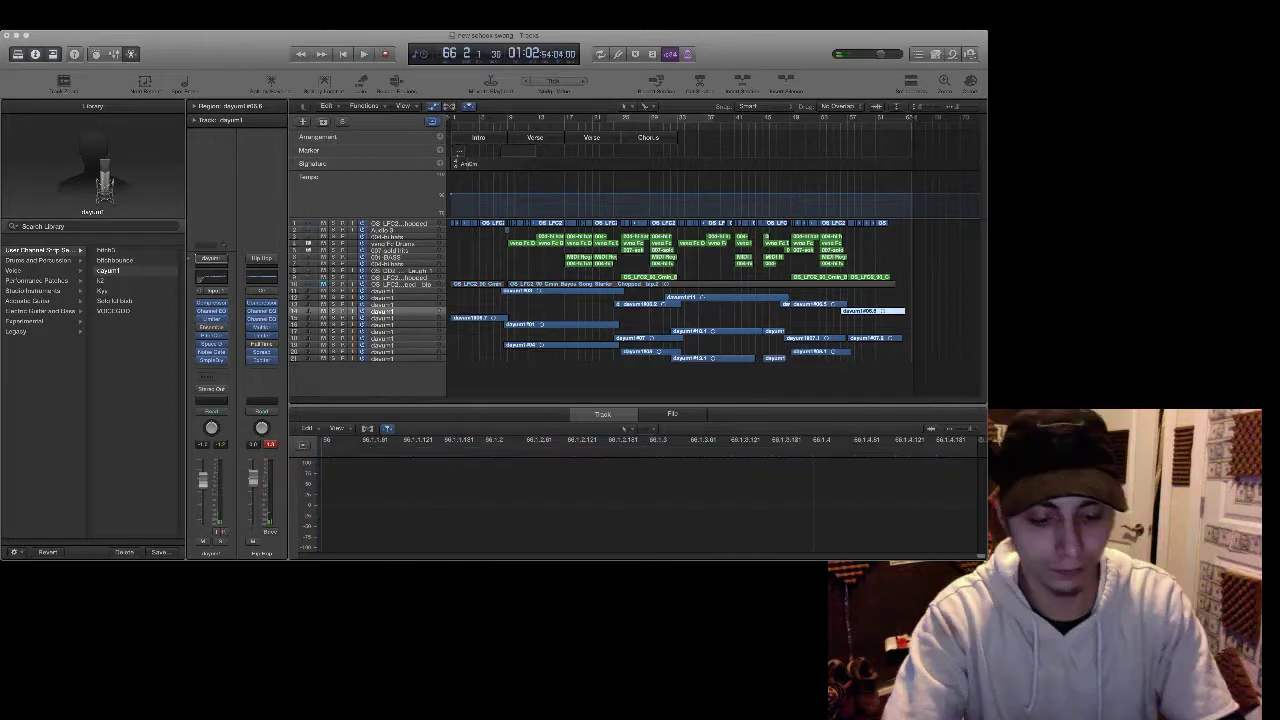
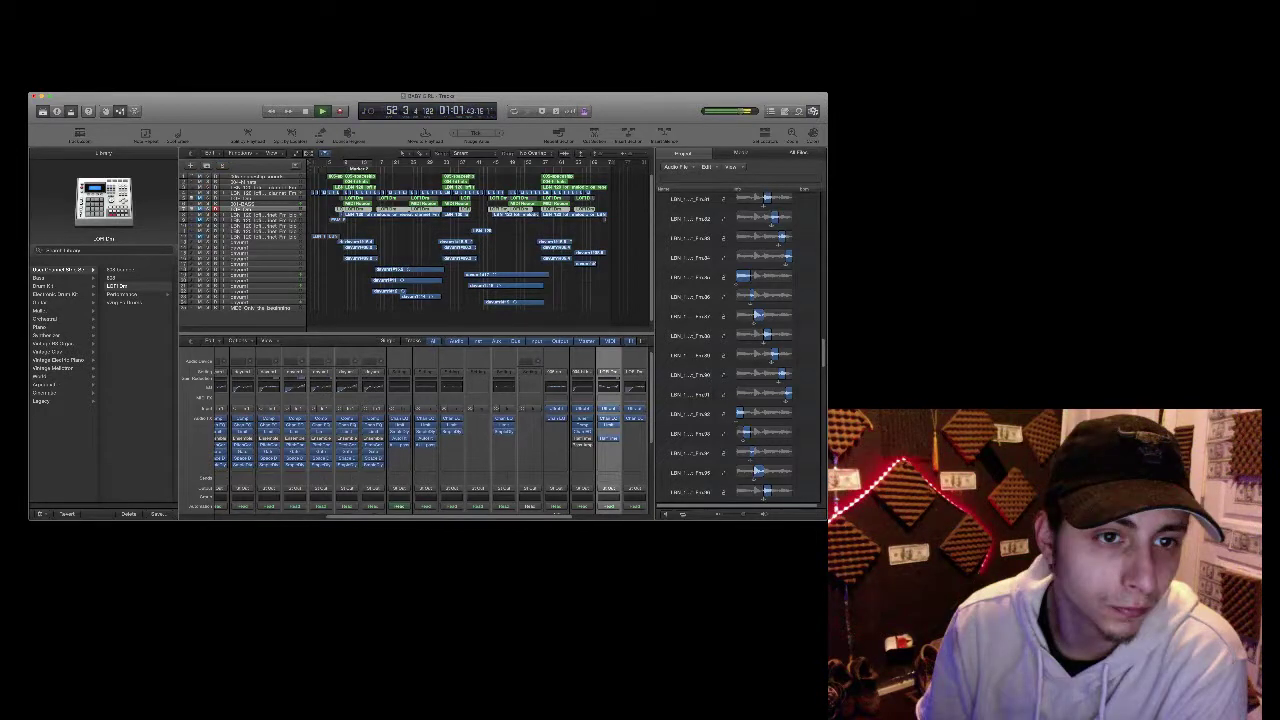
Review the mixer channel strips of the LOFI drum track and the dayum1 vocal tracks while the song plays.
left_click(635, 455)
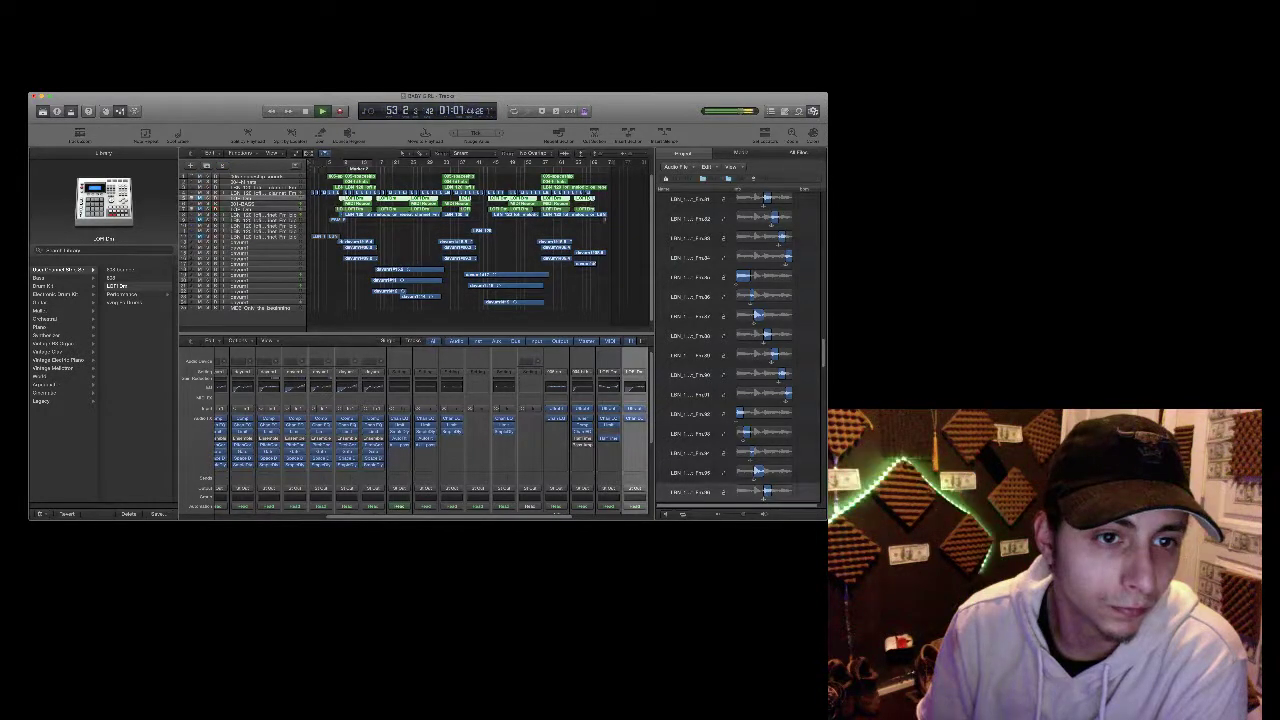
key("c")
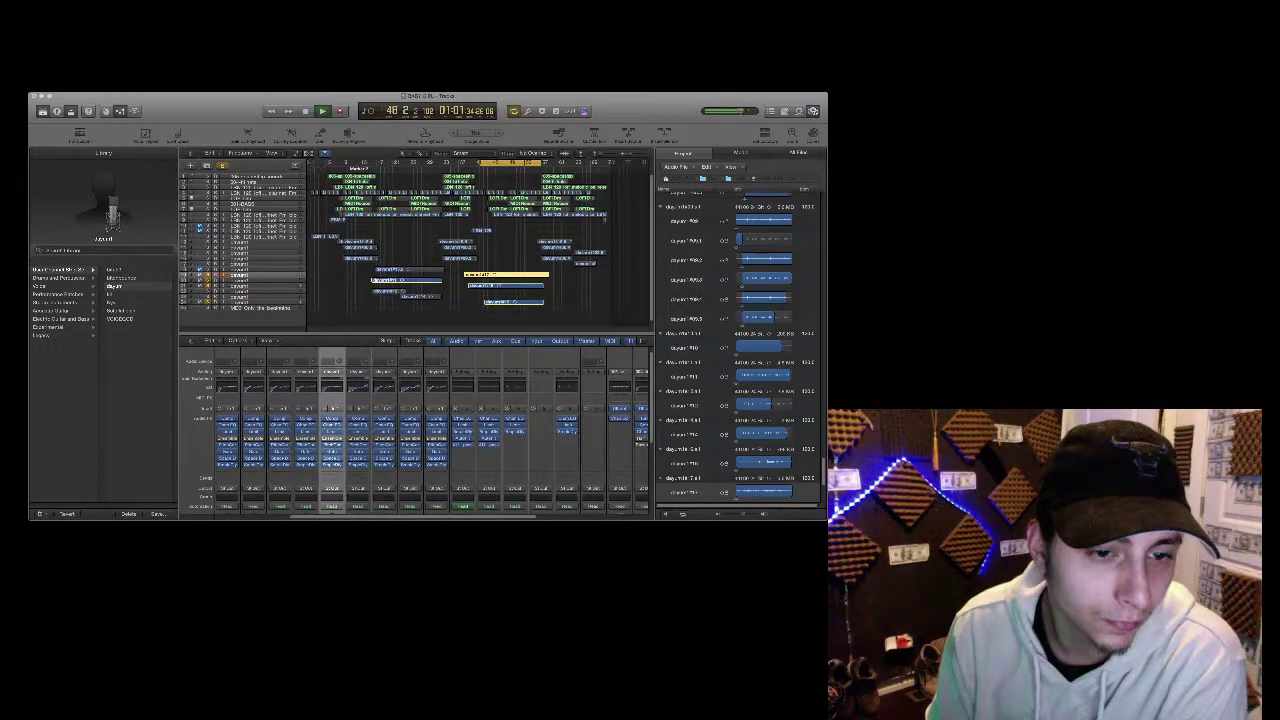
left_click(332, 458)
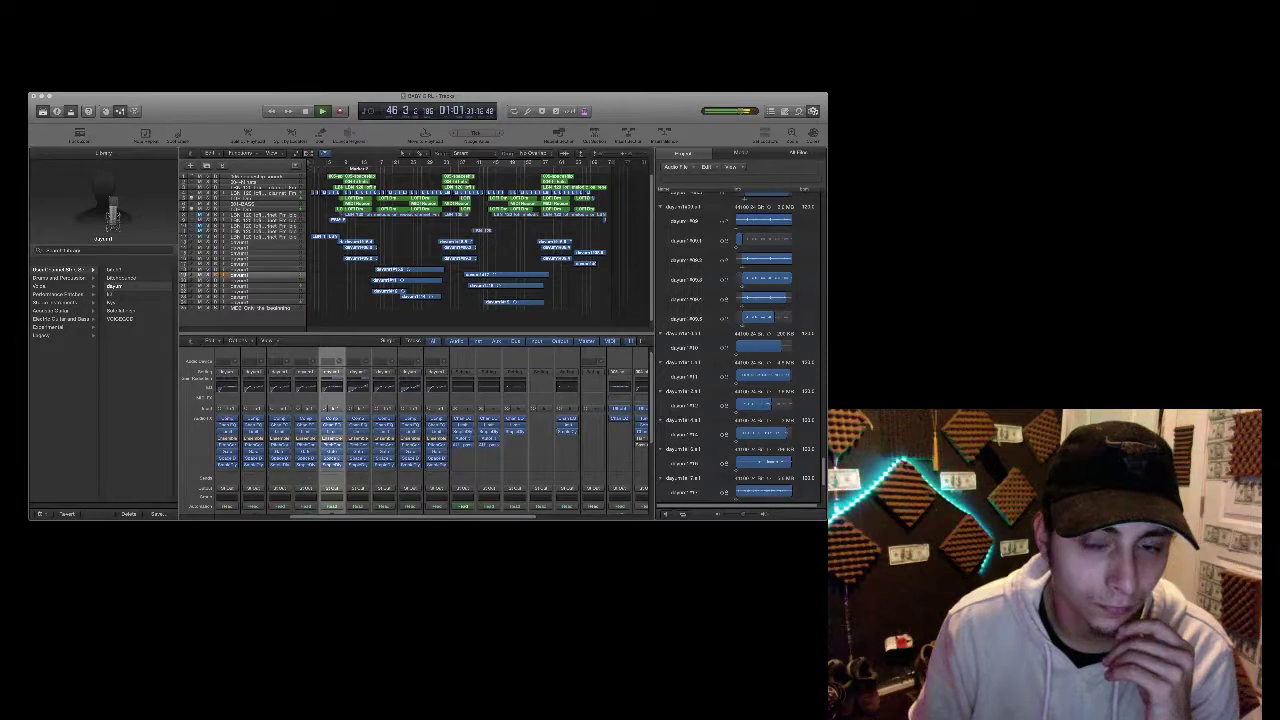
left_click(412, 270)
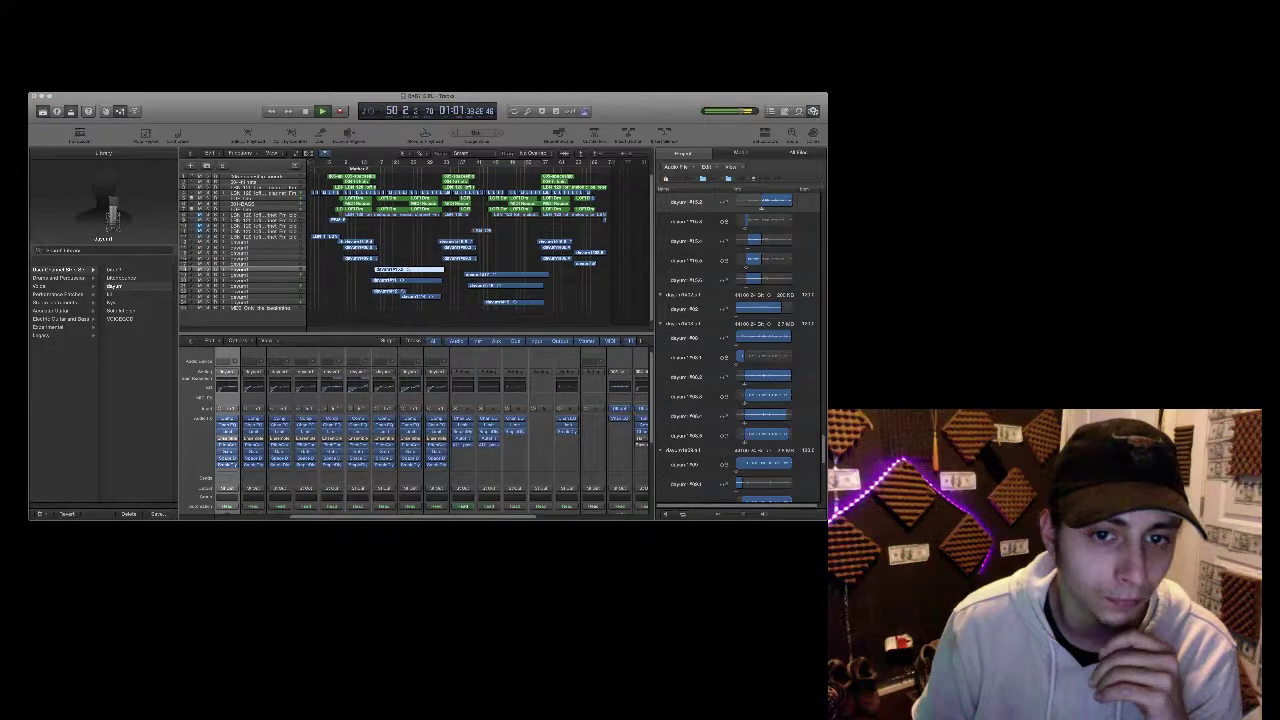
left_click(240, 242)
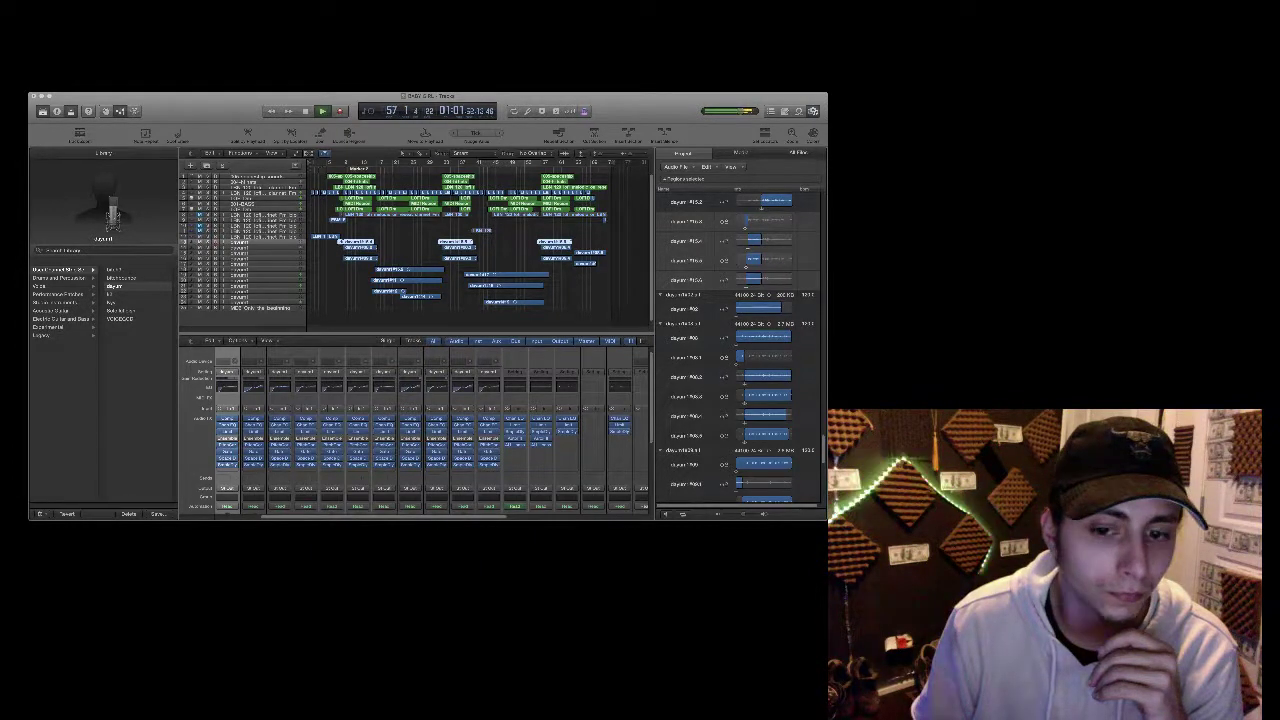
scroll(415, 430, "down", 5)
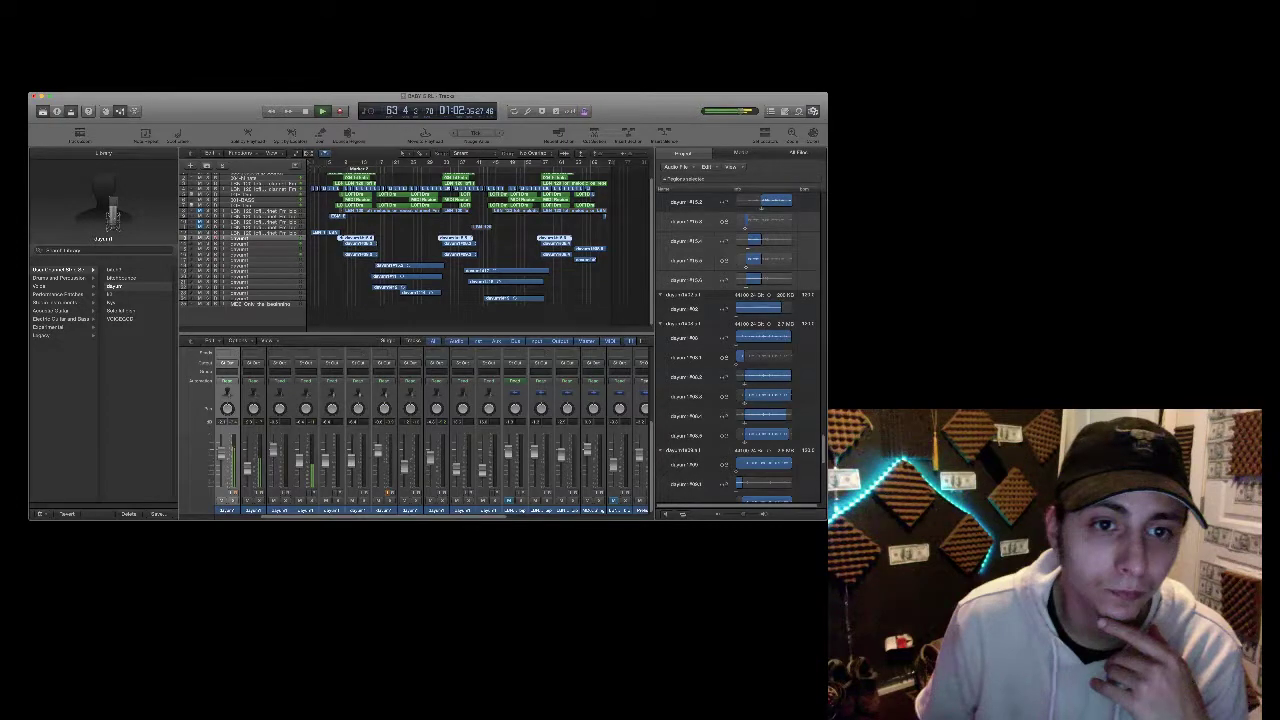
scroll(415, 430, "up", 5)
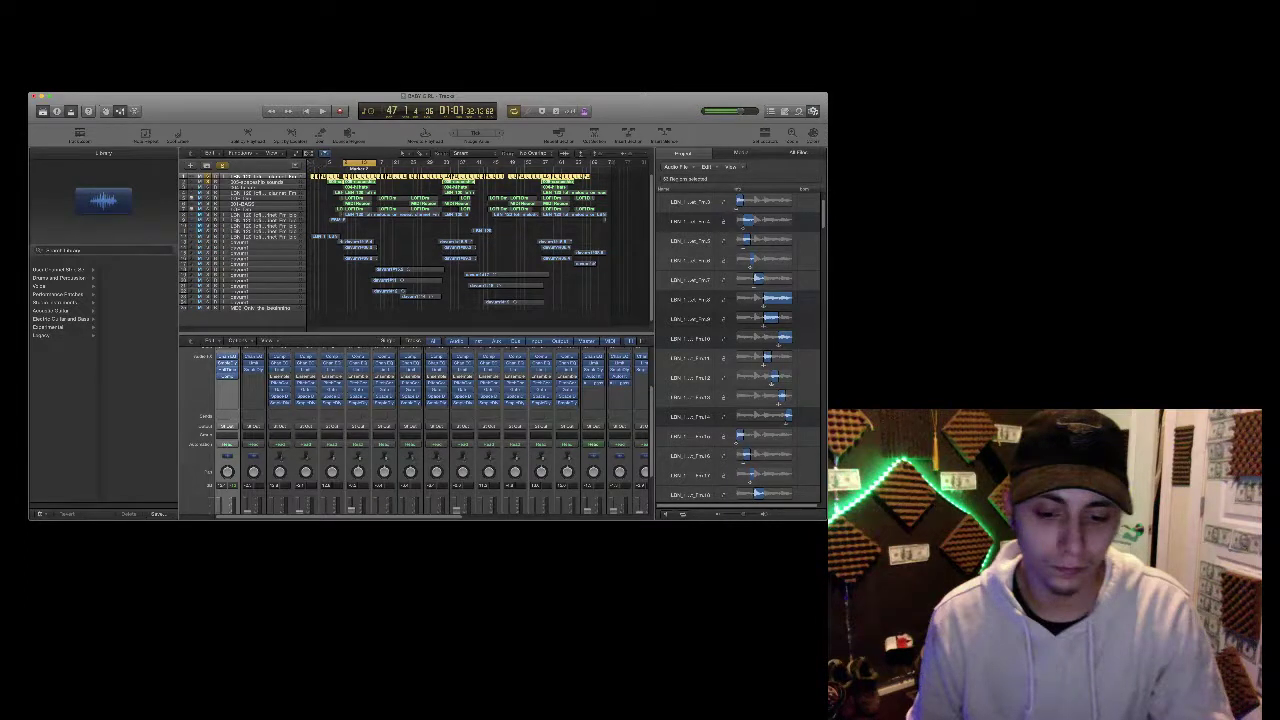
Play the looped section around bars 9 to 16 and solo the drum and bass tracks one after another to hear the beat build up.
key("space")
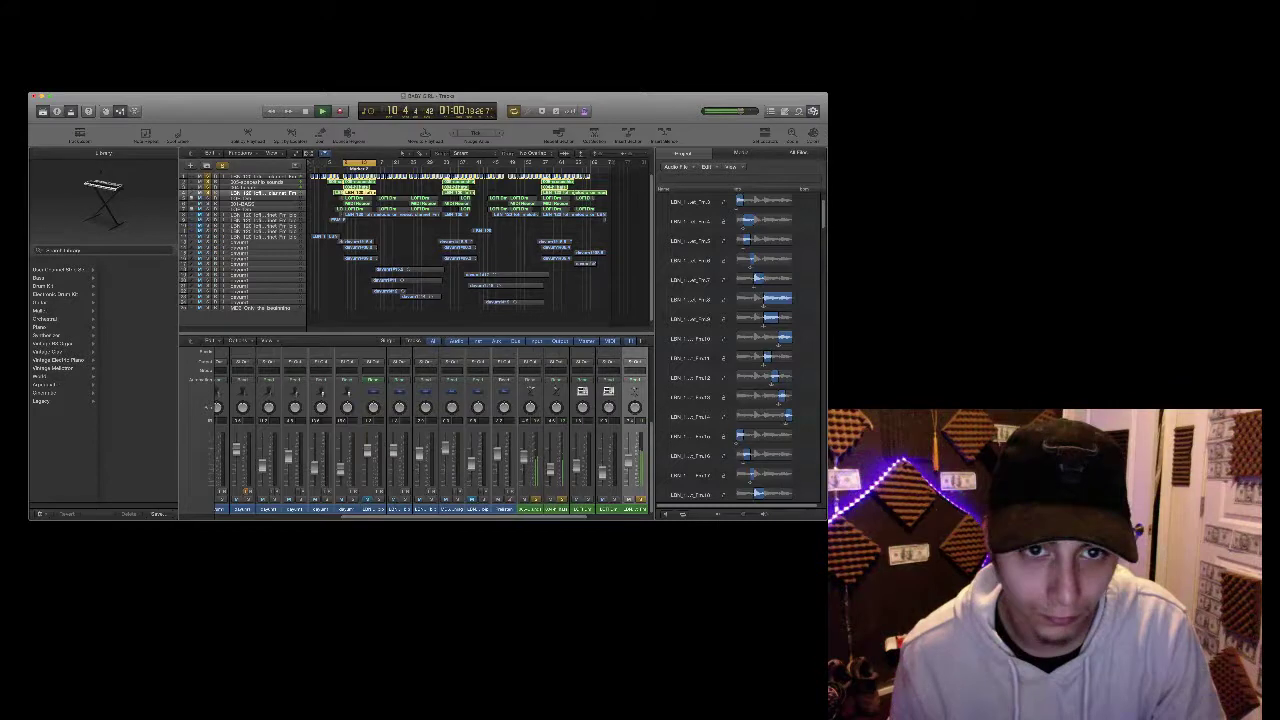
key("Down")
key("s")
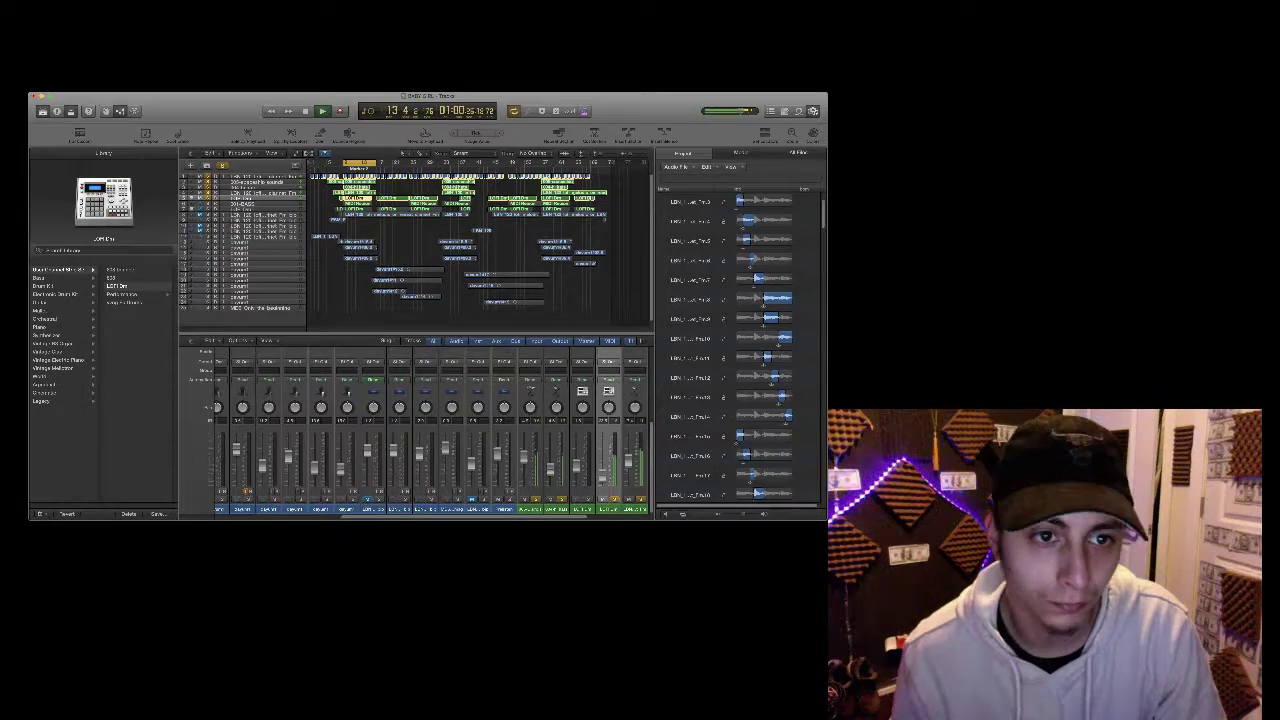
key("Down")
key("s")
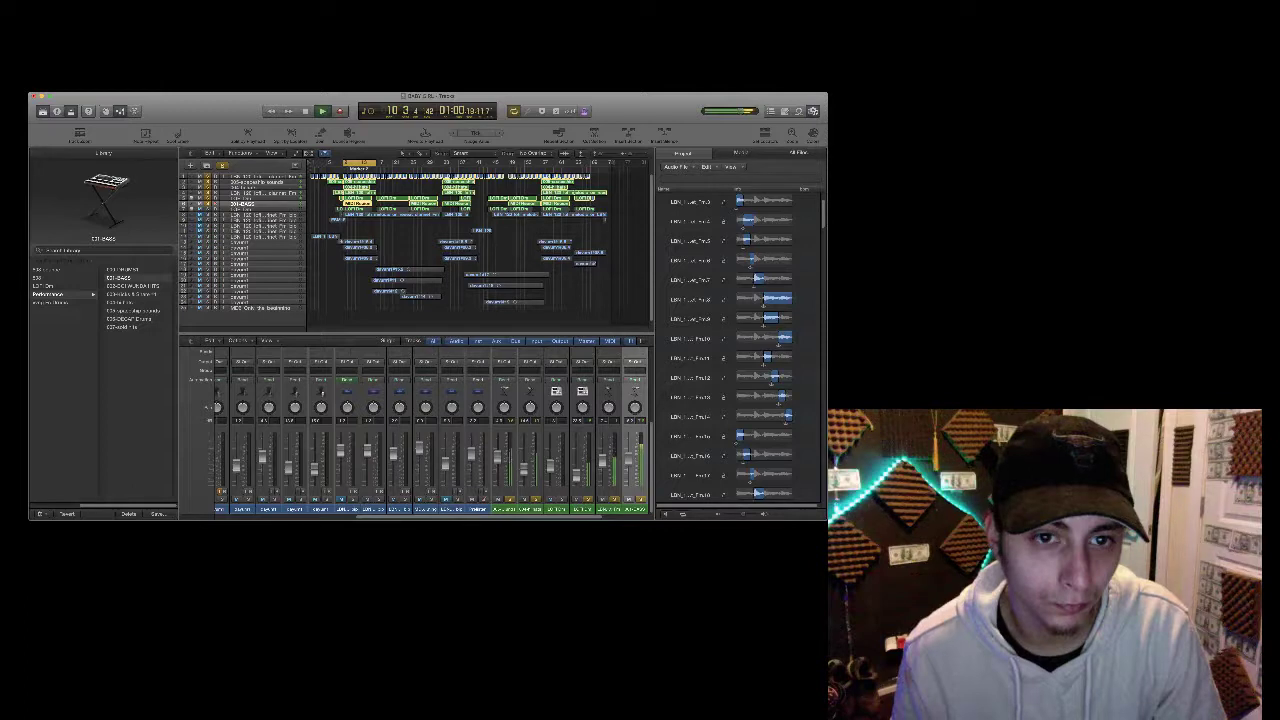
key("Down")
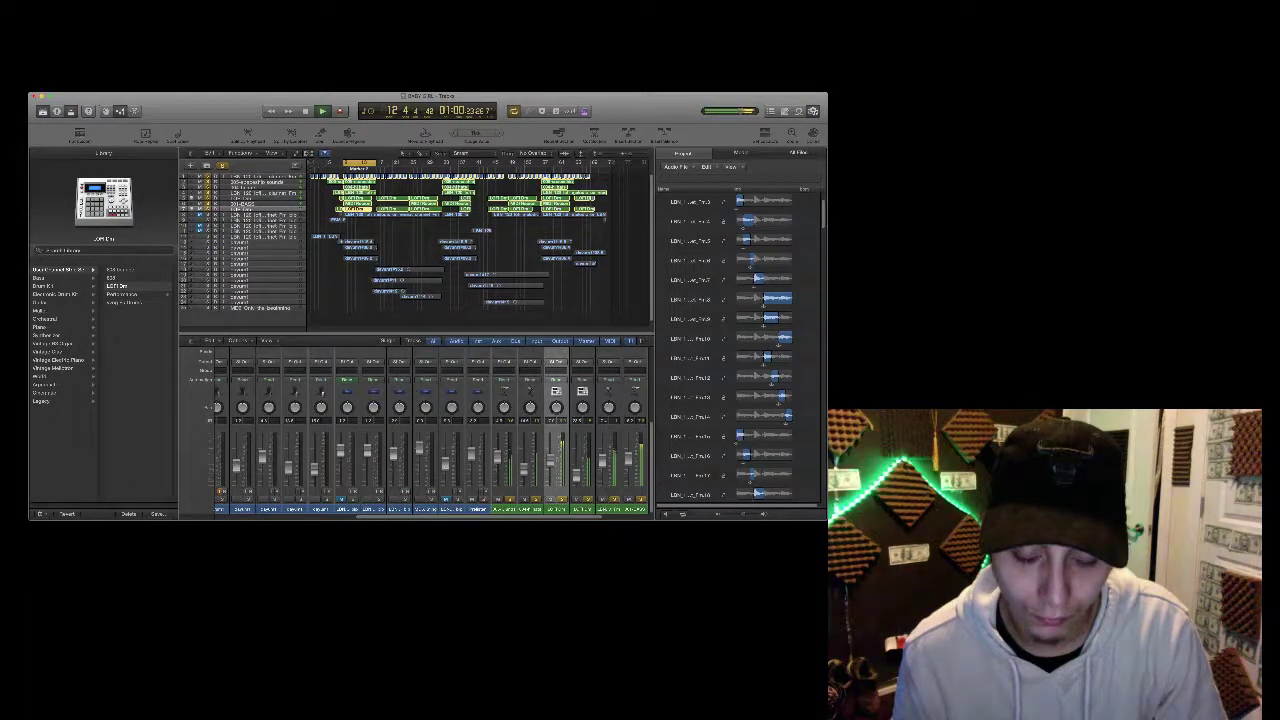
Inspect the insert effects and fader levels of the beat tracks and the dayum1 vocal tracks in the mixer during playback.
scroll(432, 430, "right", 3)
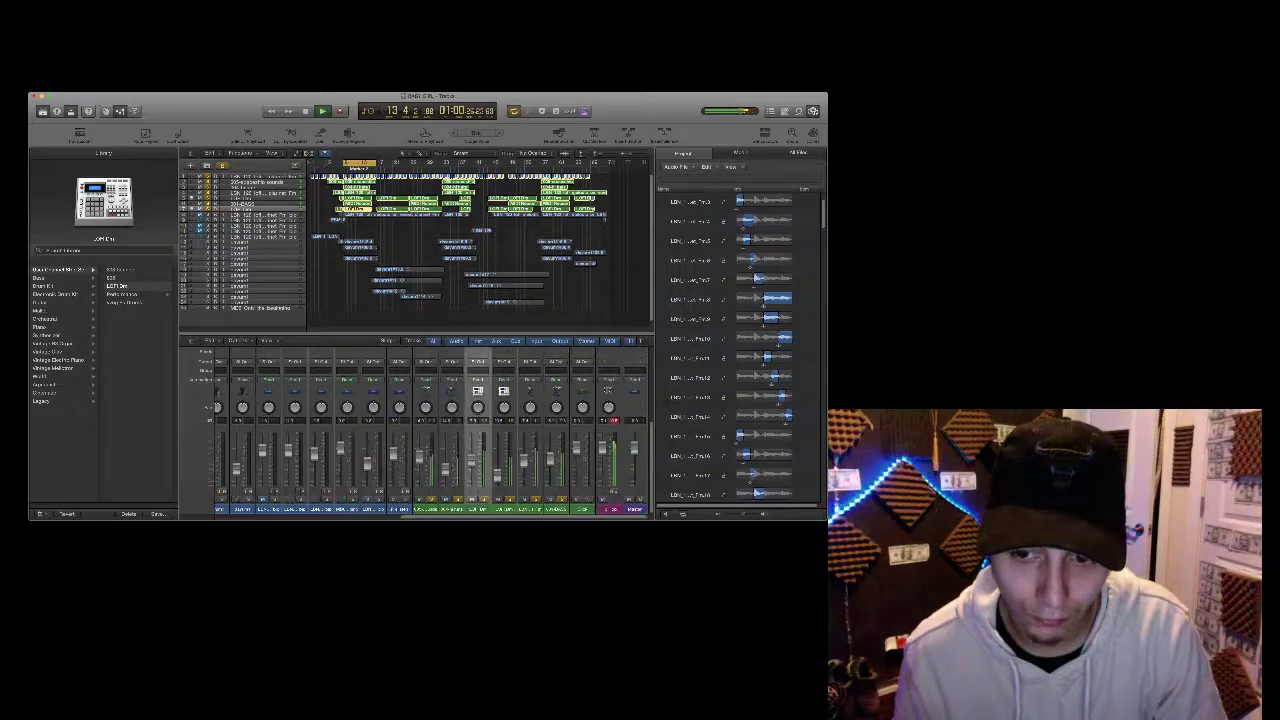
scroll(432, 430, "up", 2)
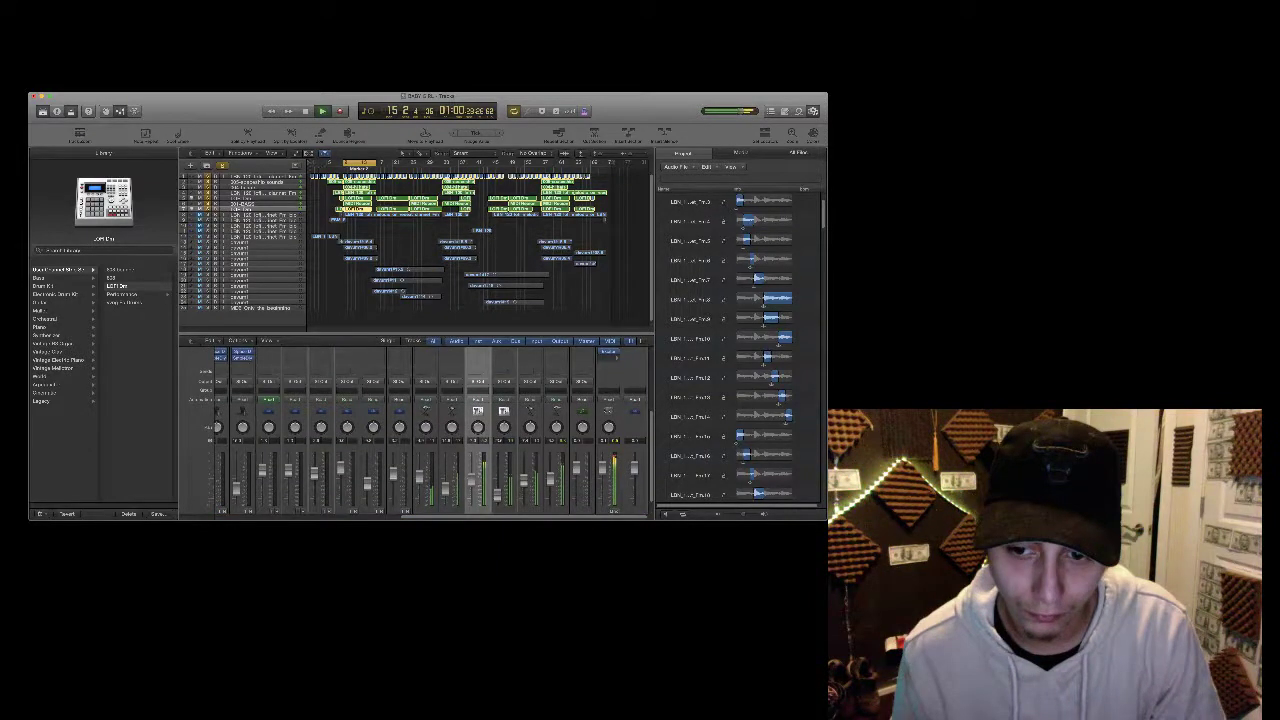
scroll(432, 430, "up", 5)
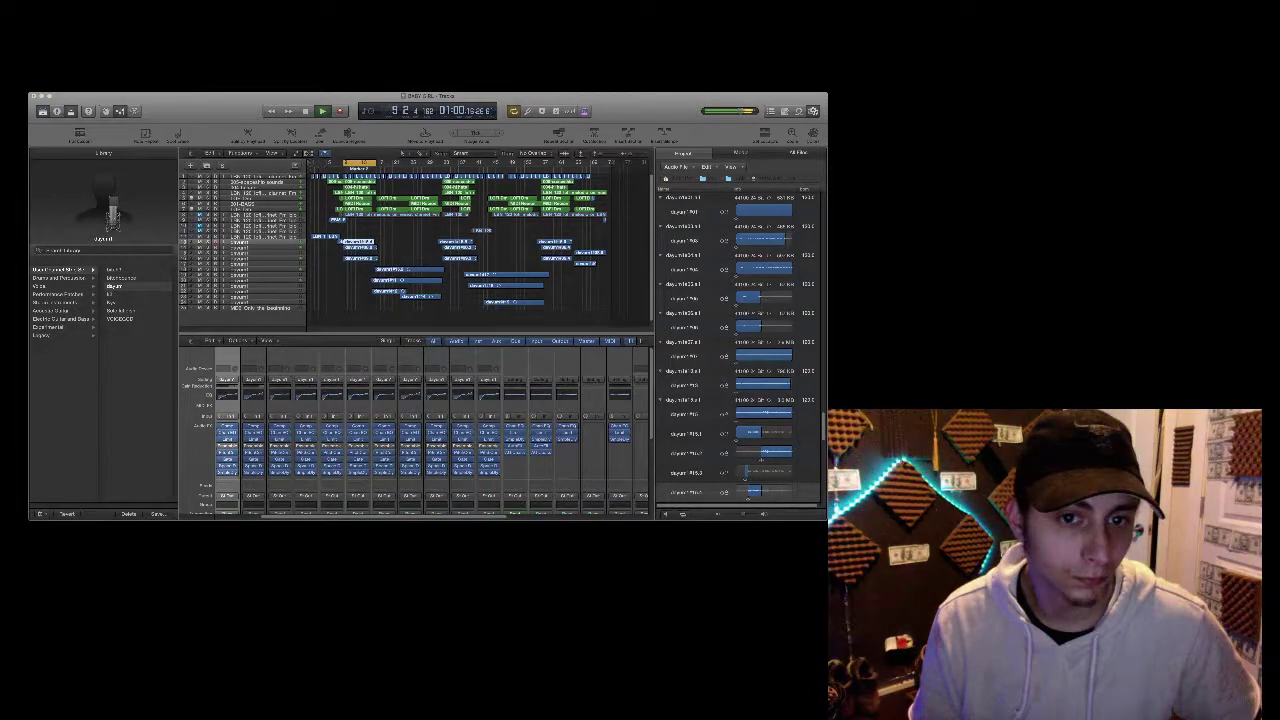
scroll(413, 430, "down", 5)
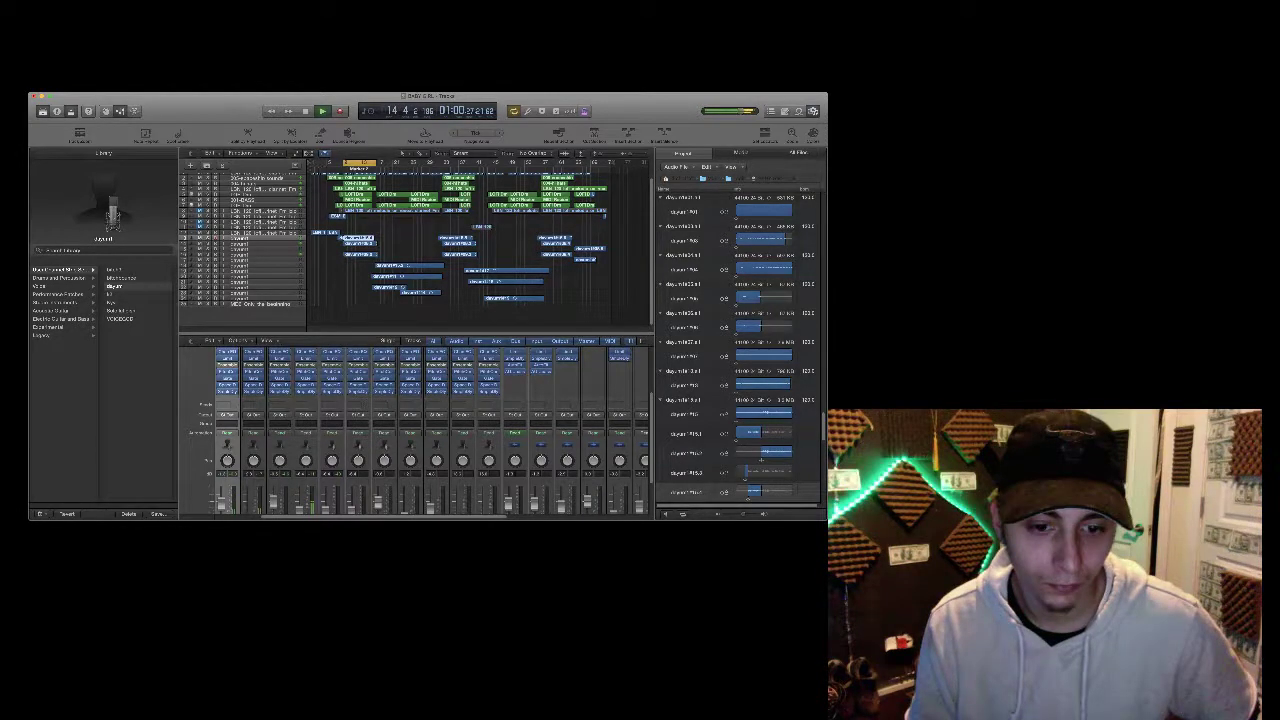
scroll(430, 430, "right", 10)
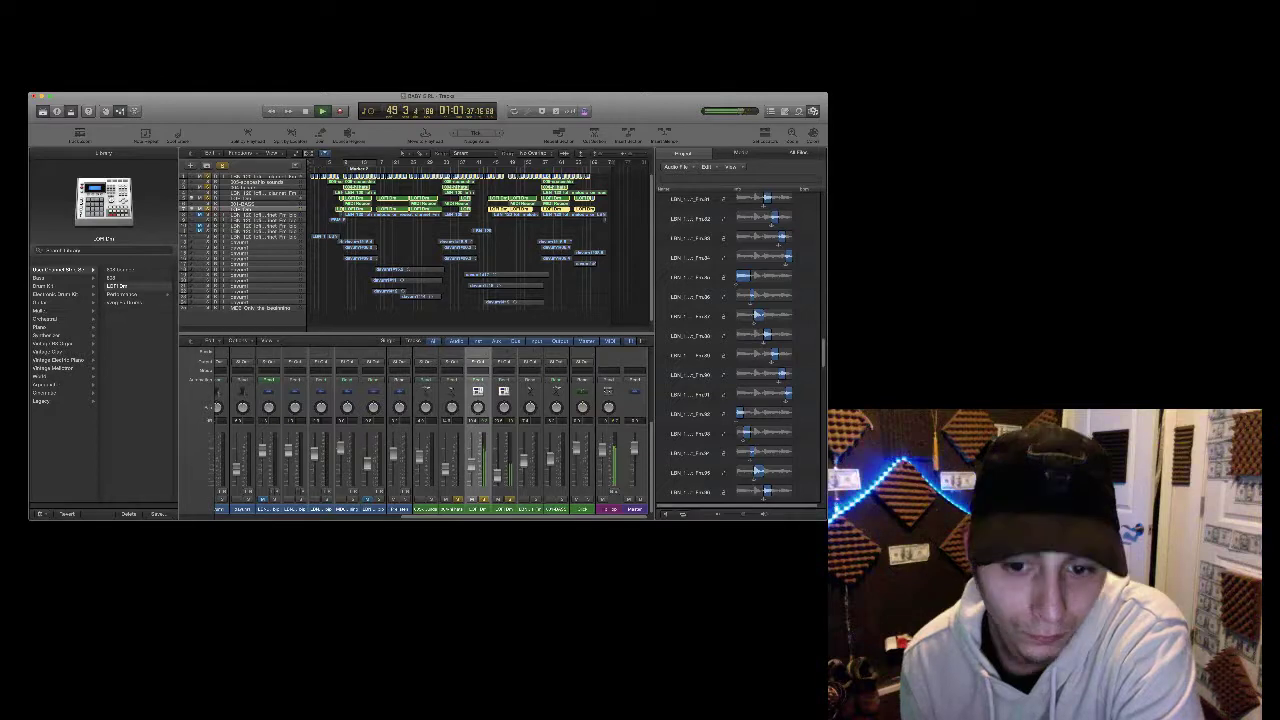
In the piano roll, raise the velocity of all notes in the second-half LOFI drum regions and move the upper-row hits to a higher key.
key("p")
scroll(468, 470, "down", 10)
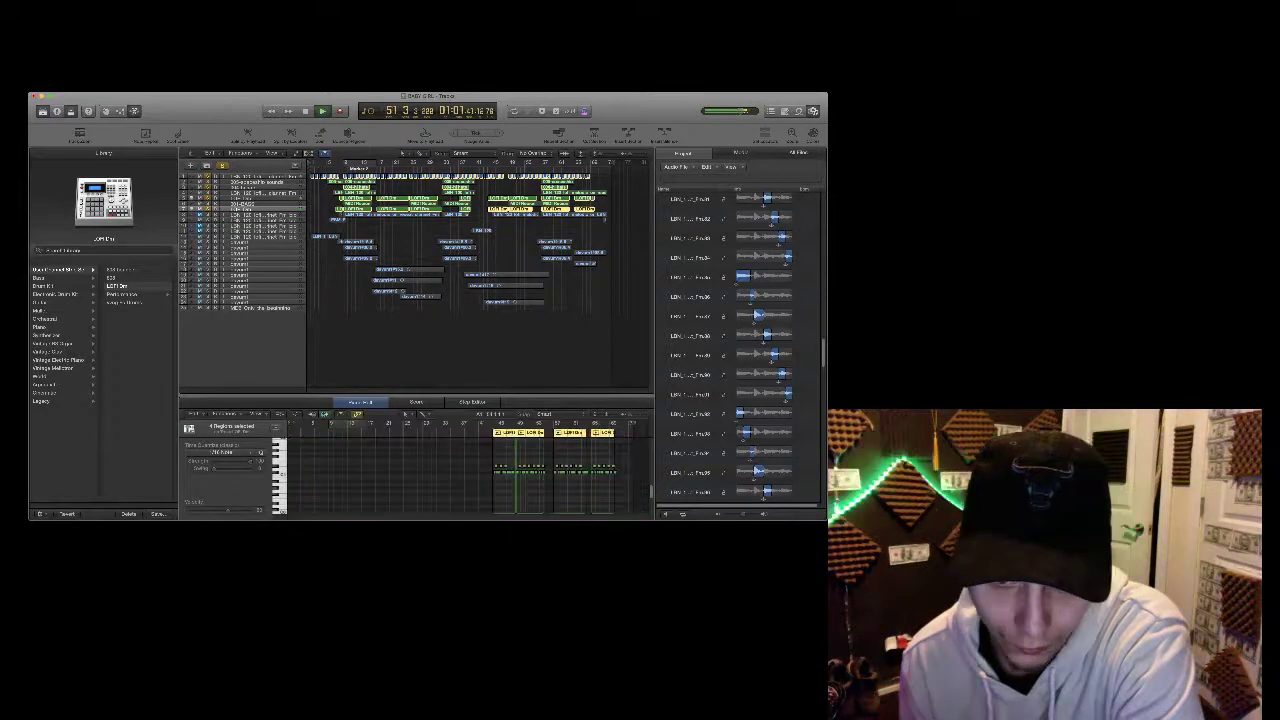
key("super+a")
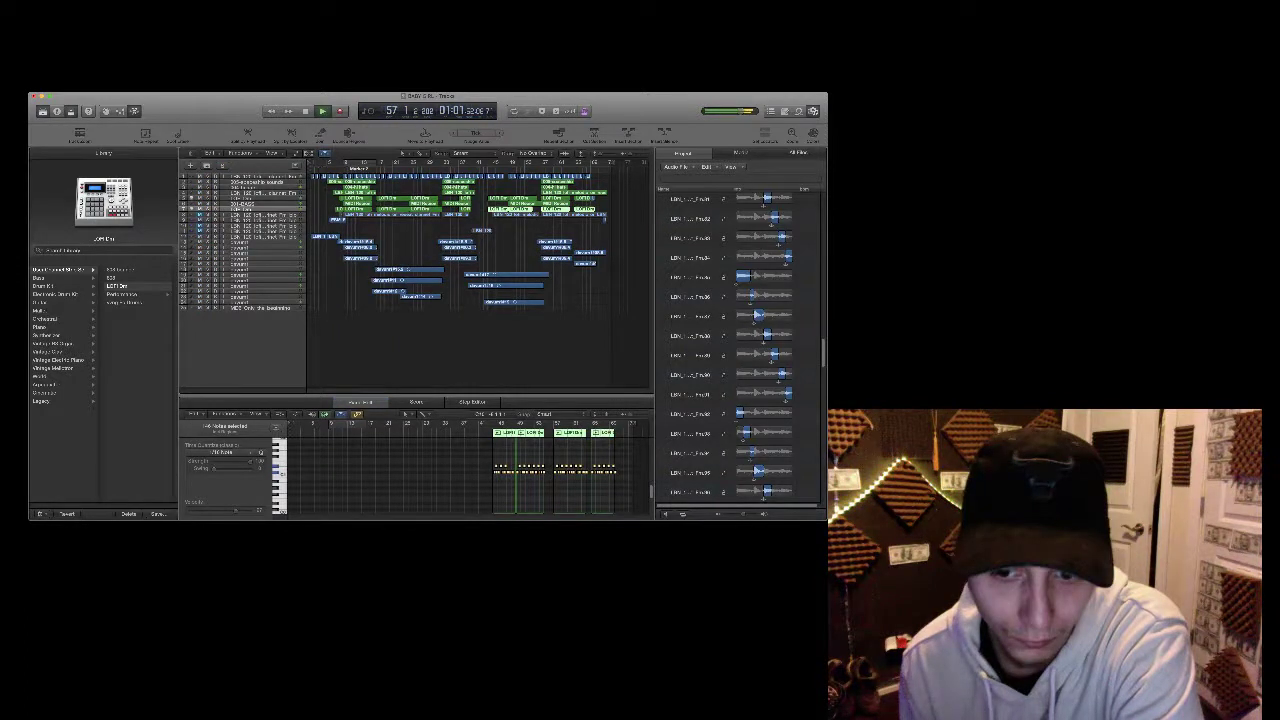
key("space")
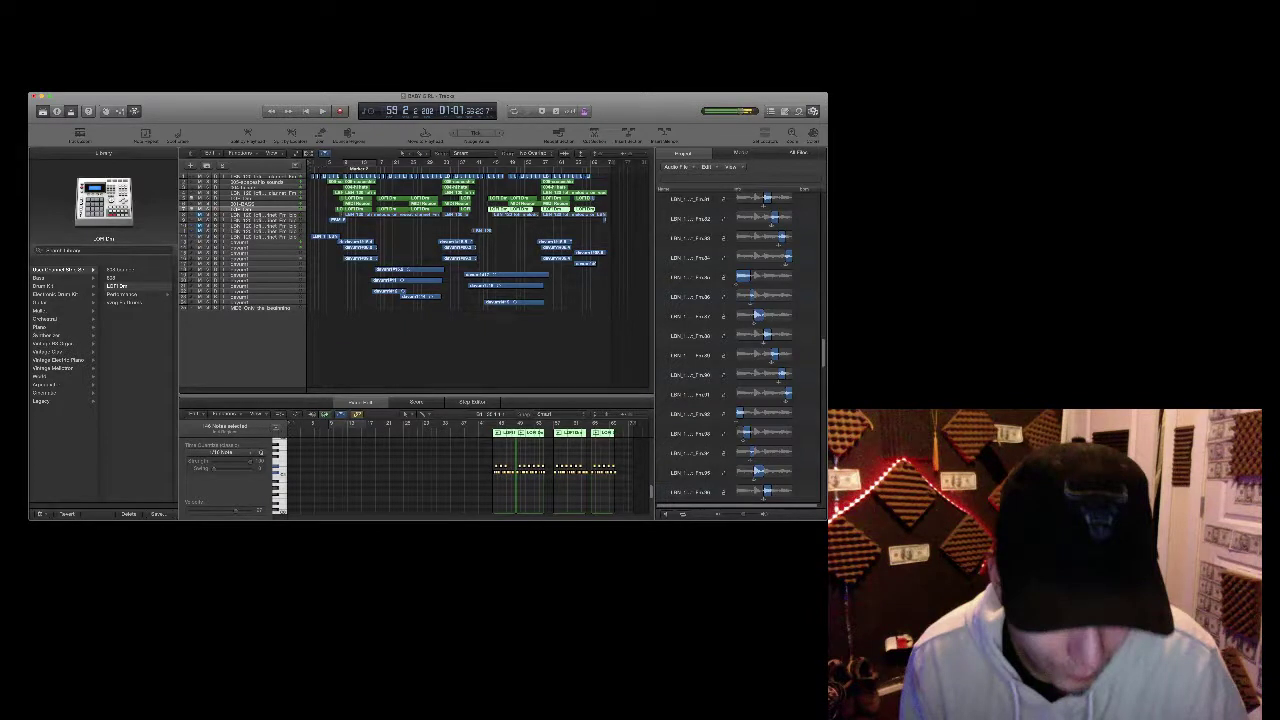
left_click(280, 466)
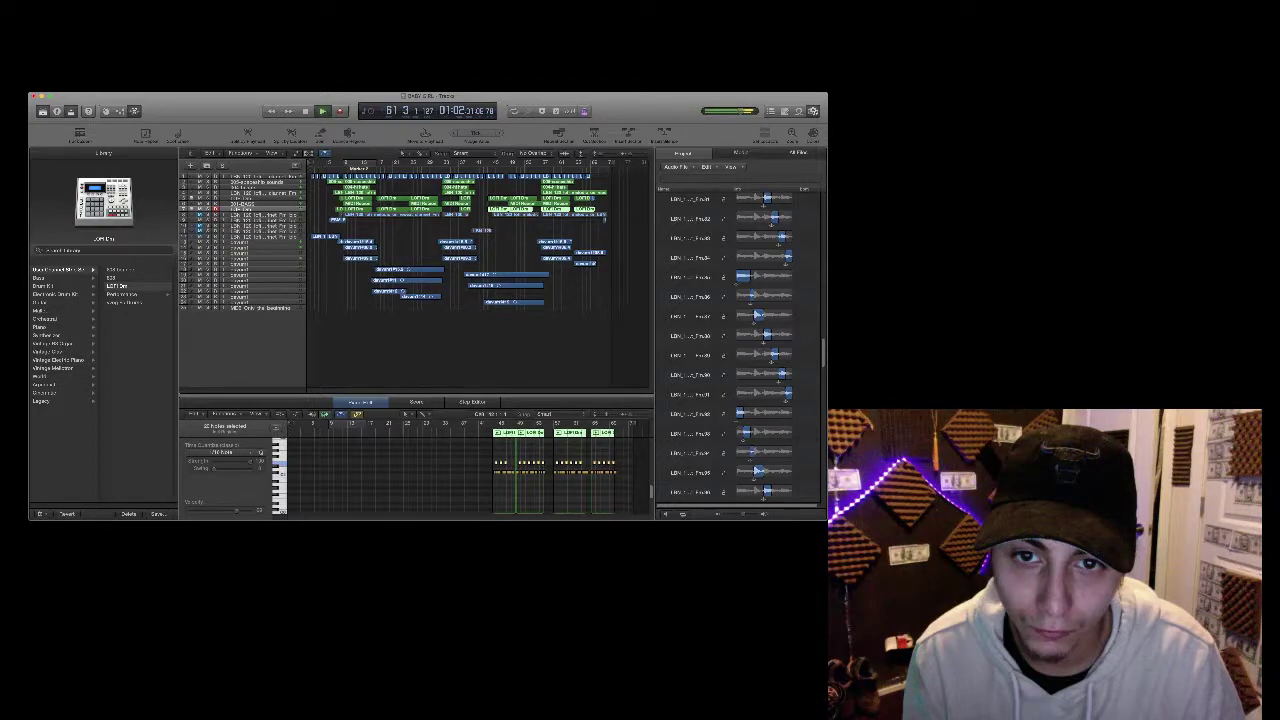
Move the upper-row hits in the first-half LOFI drum regions to the same higher key and raise the velocity of all their notes.
left_click_drag(477, 210, 338, 209)
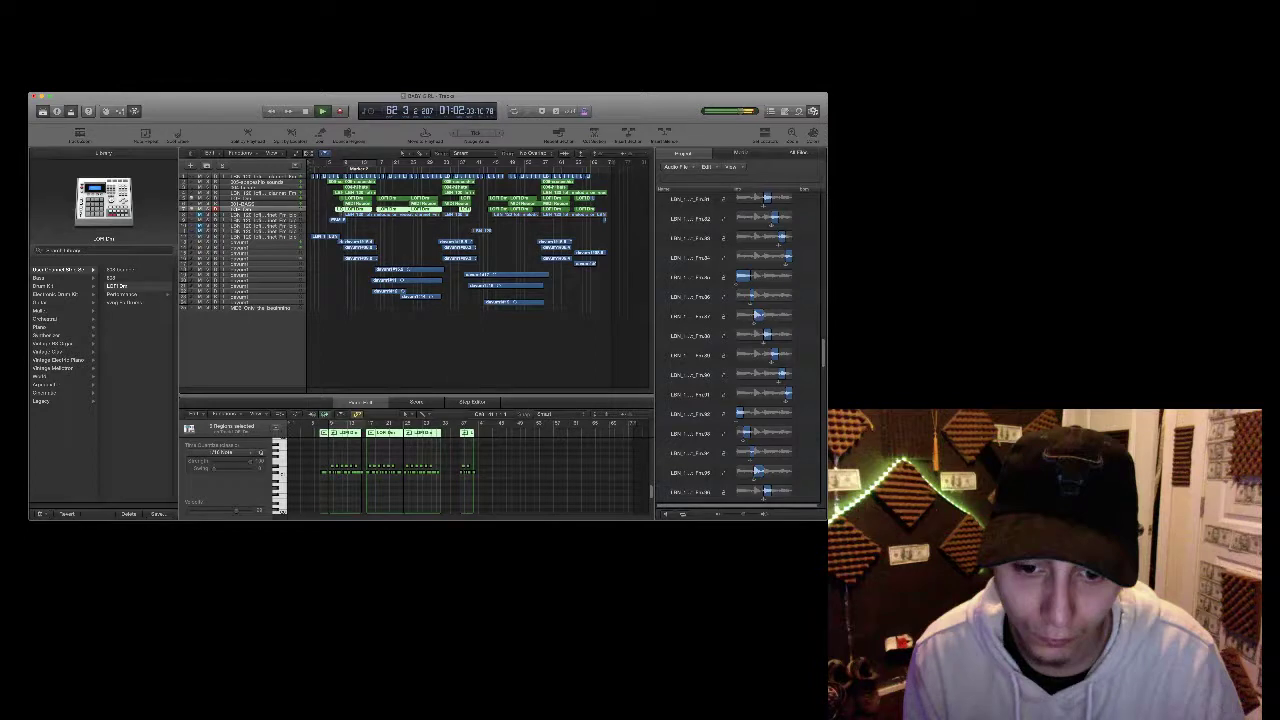
left_click_drag(482, 460, 332, 467)
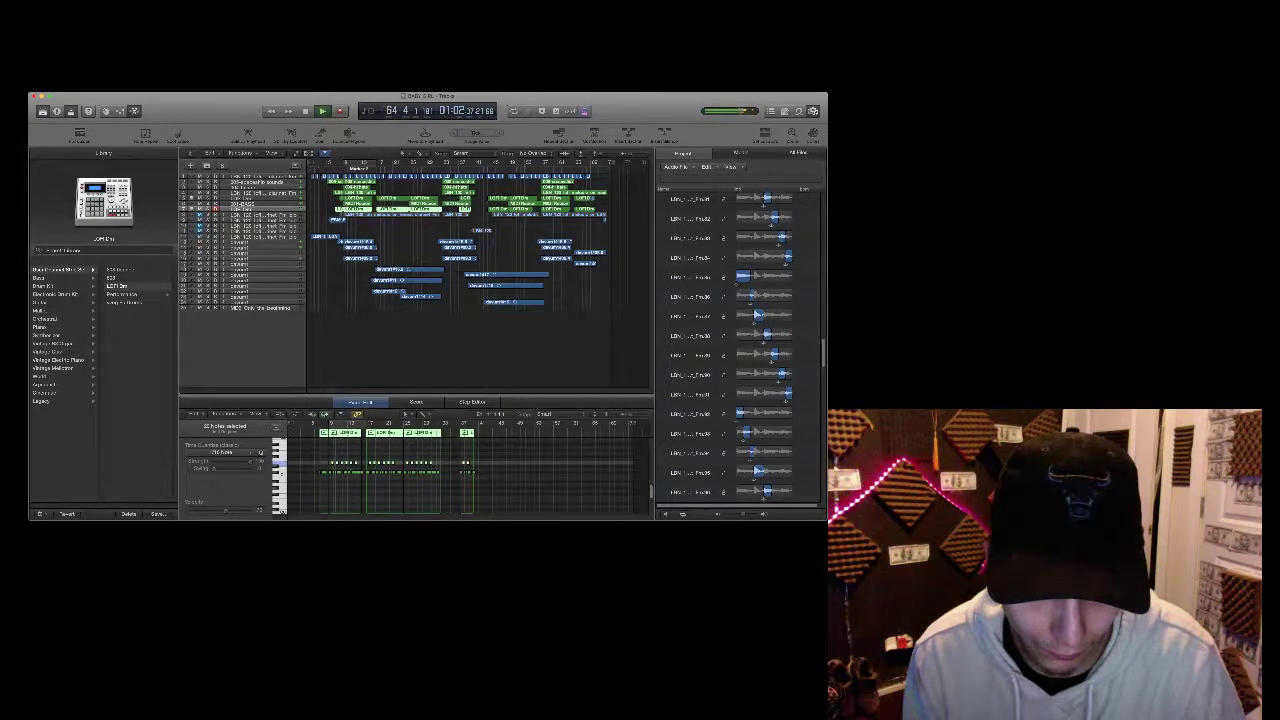
left_click_drag(482, 477, 312, 470)
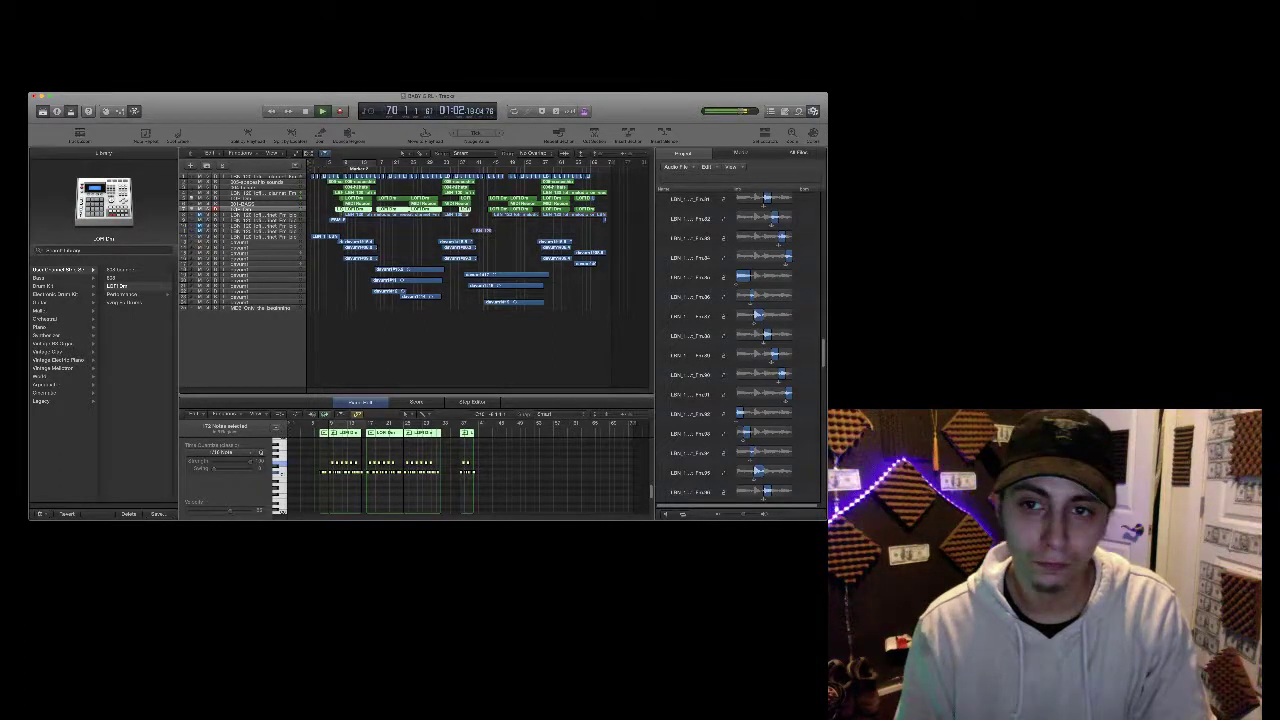
Play the song from the beginning with the mixer open and check the insert effects and fader levels of the second-verse vocal track.
left_click(690, 491)
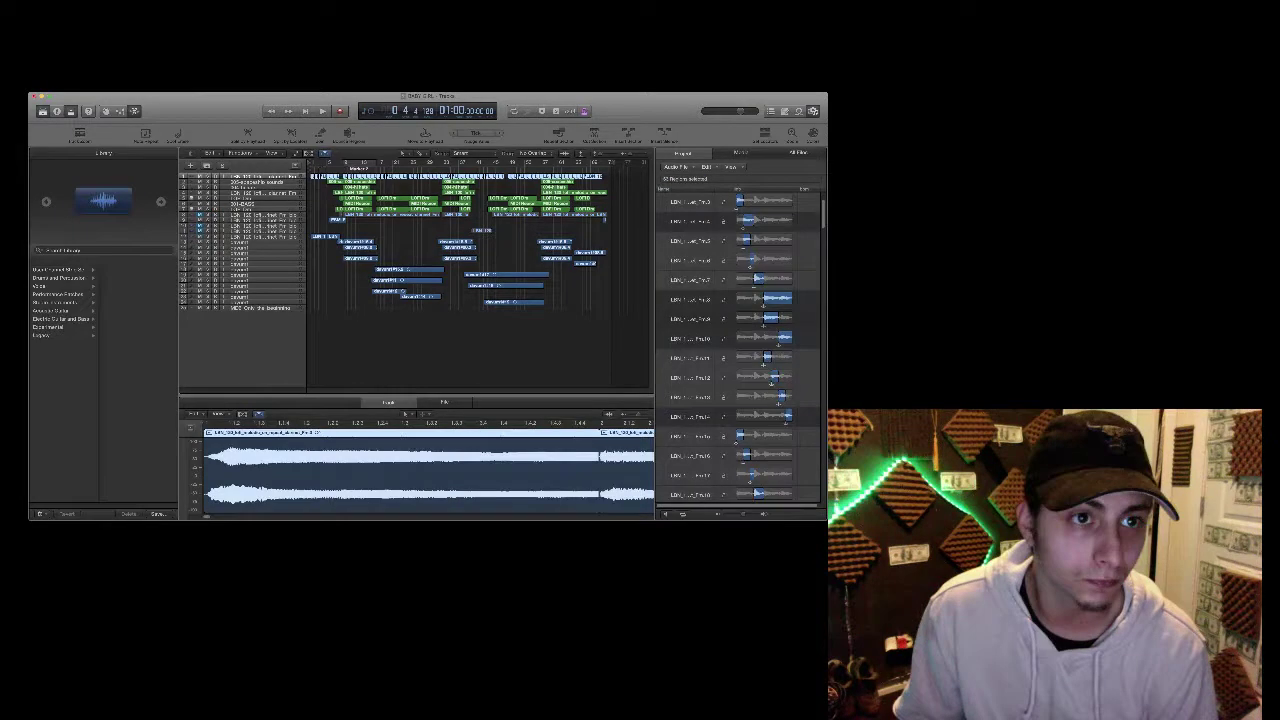
key("x")
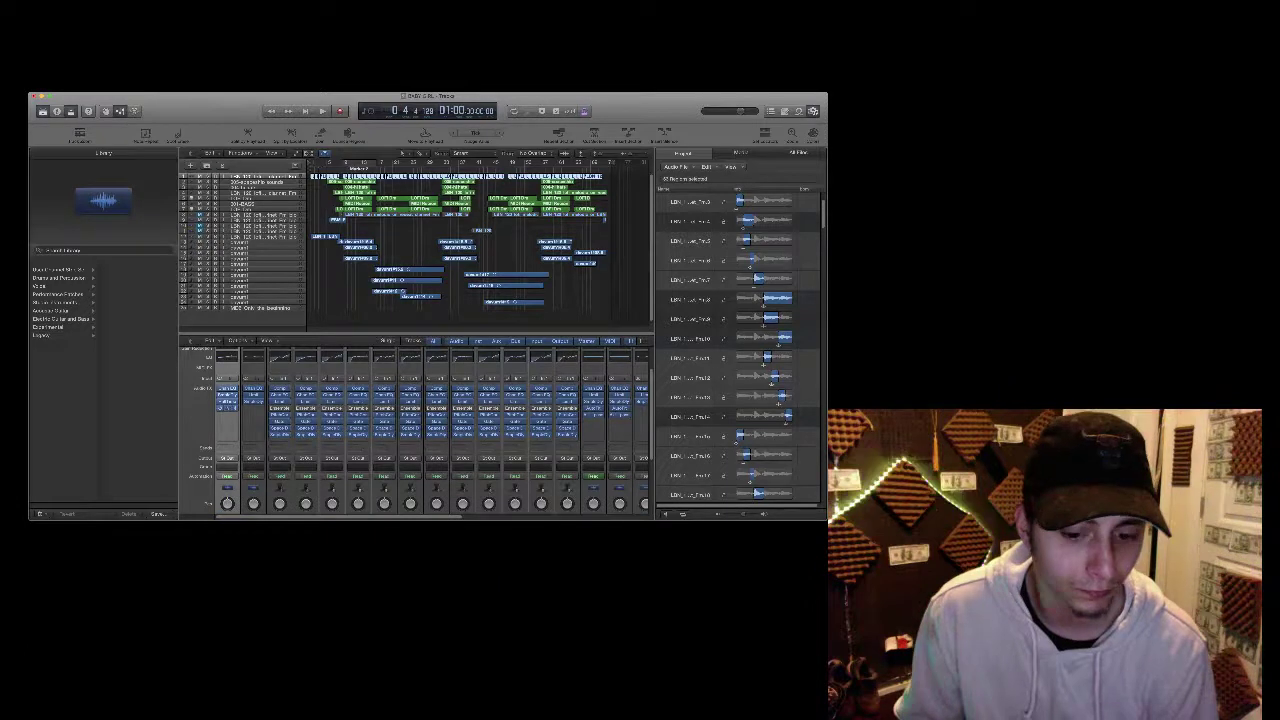
key("space")
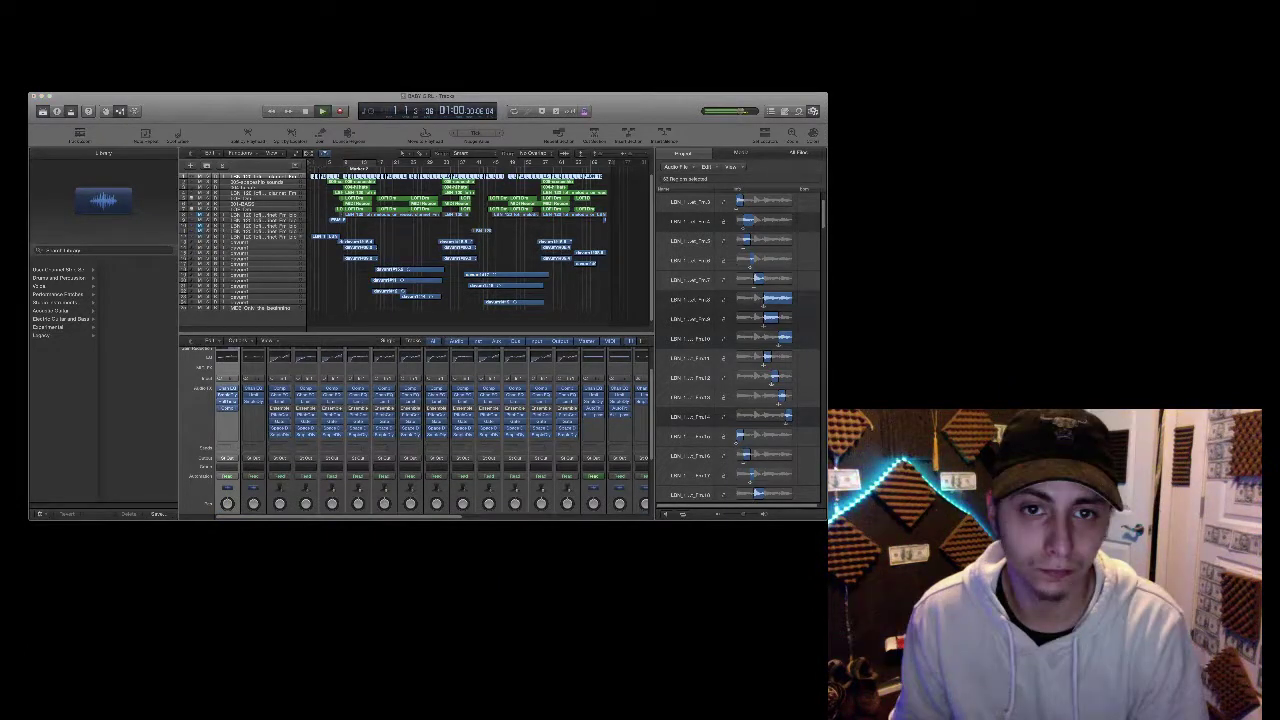
key("c")
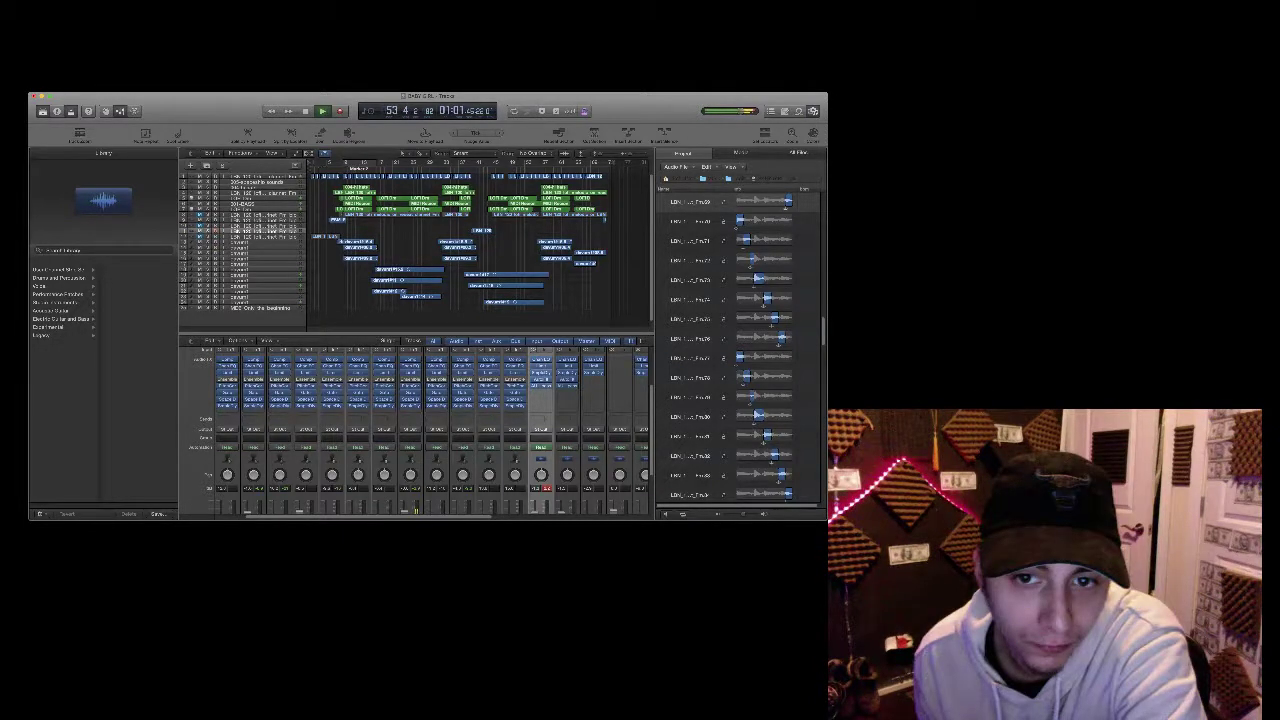
left_click(506, 275)
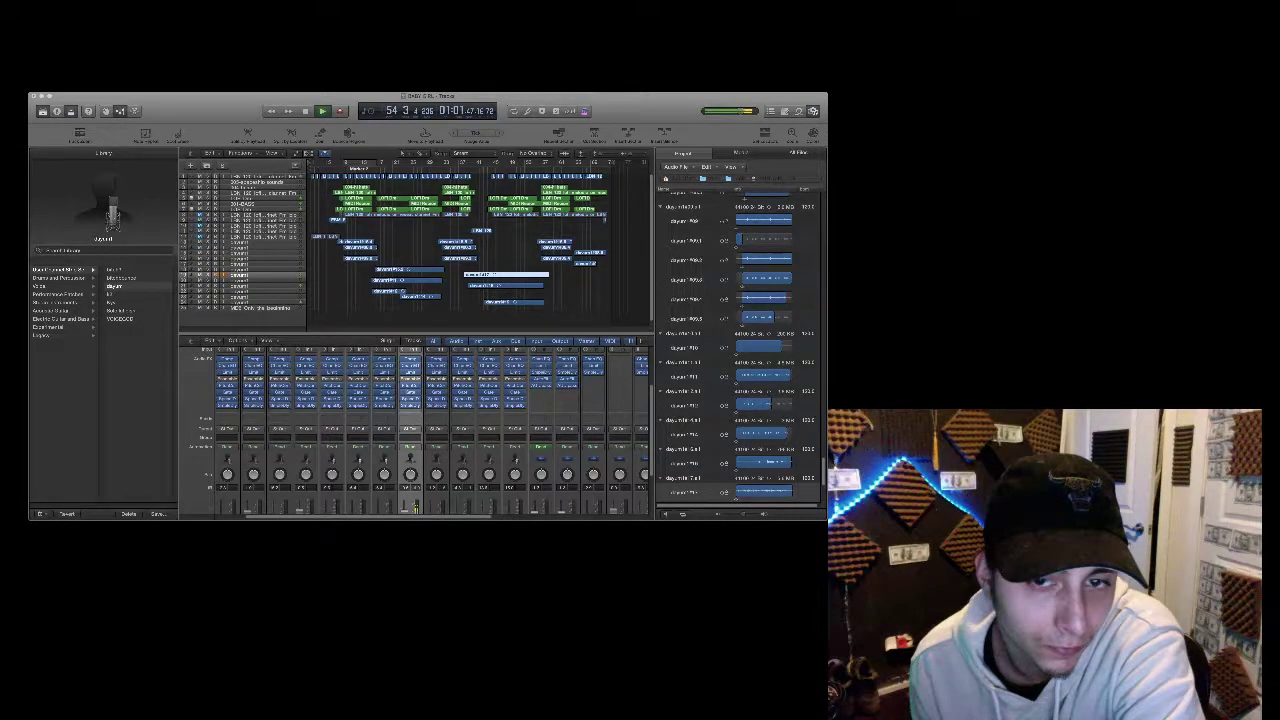
scroll(415, 430, "down", 5)
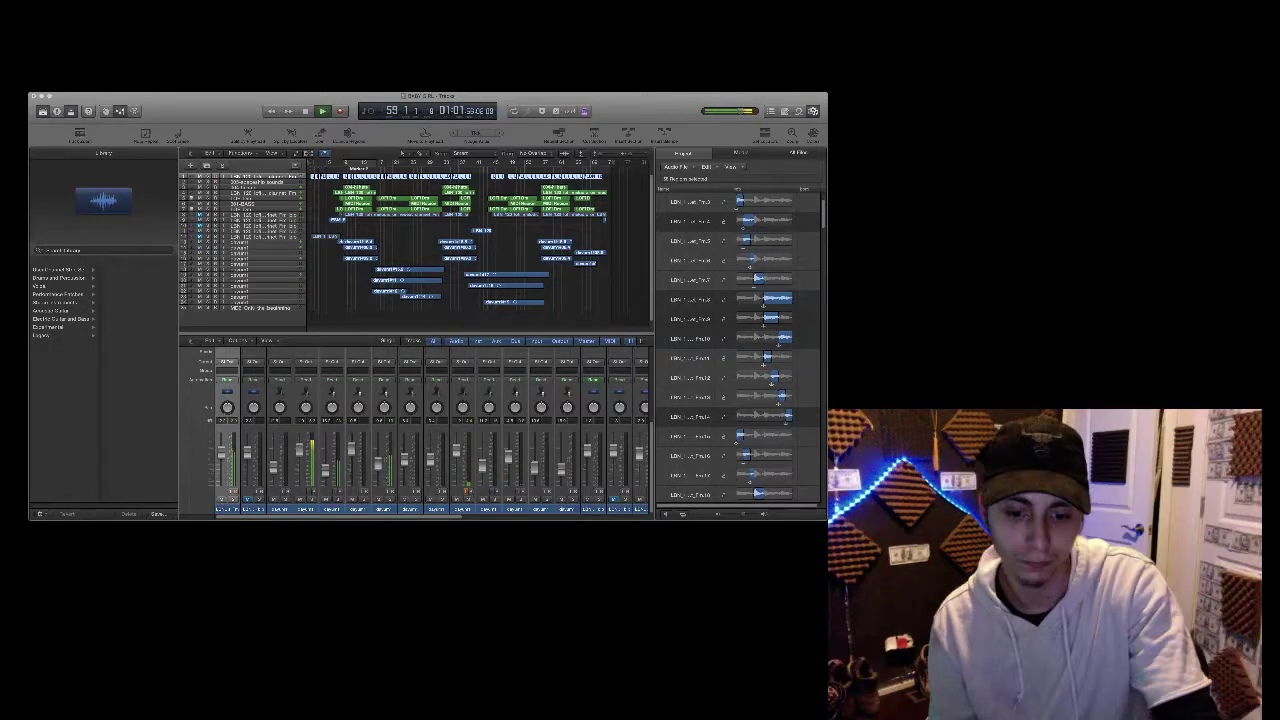
key("space")
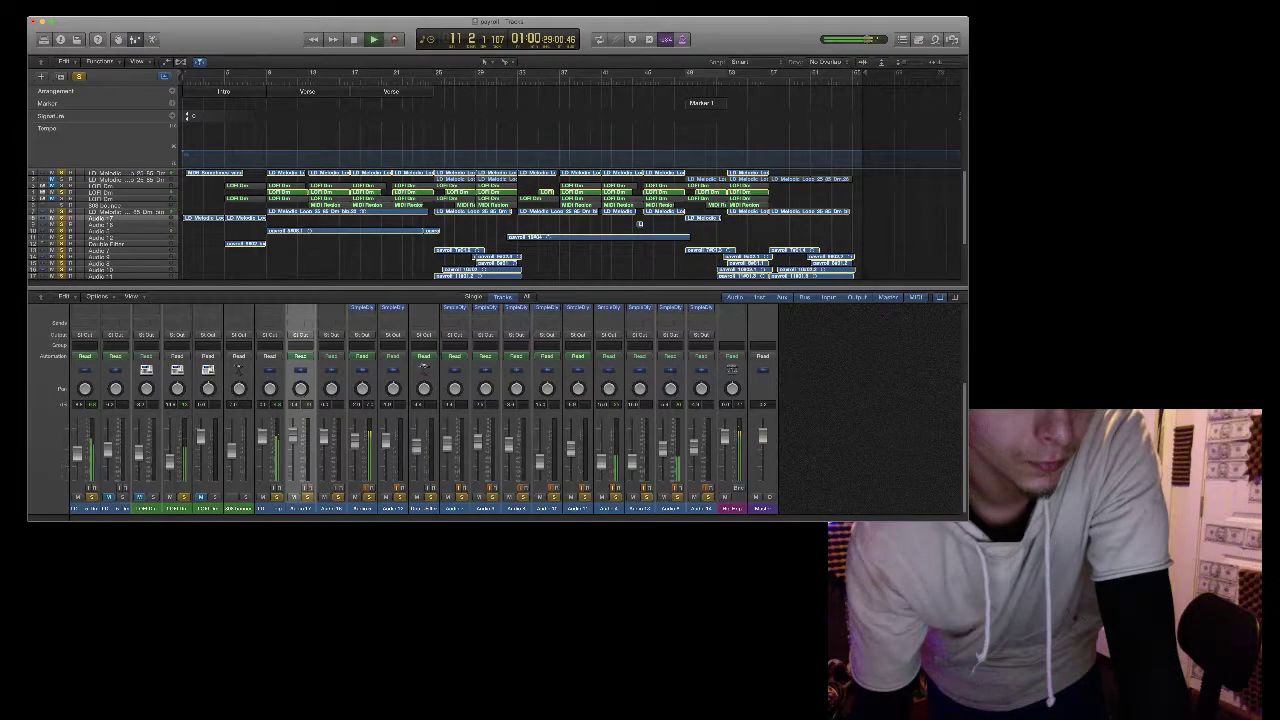
In the payroll project, examine the insert effects and fader levels of the melody loop tracks and the first-verse vocal during playback.
scroll(400, 410, "up", 5)
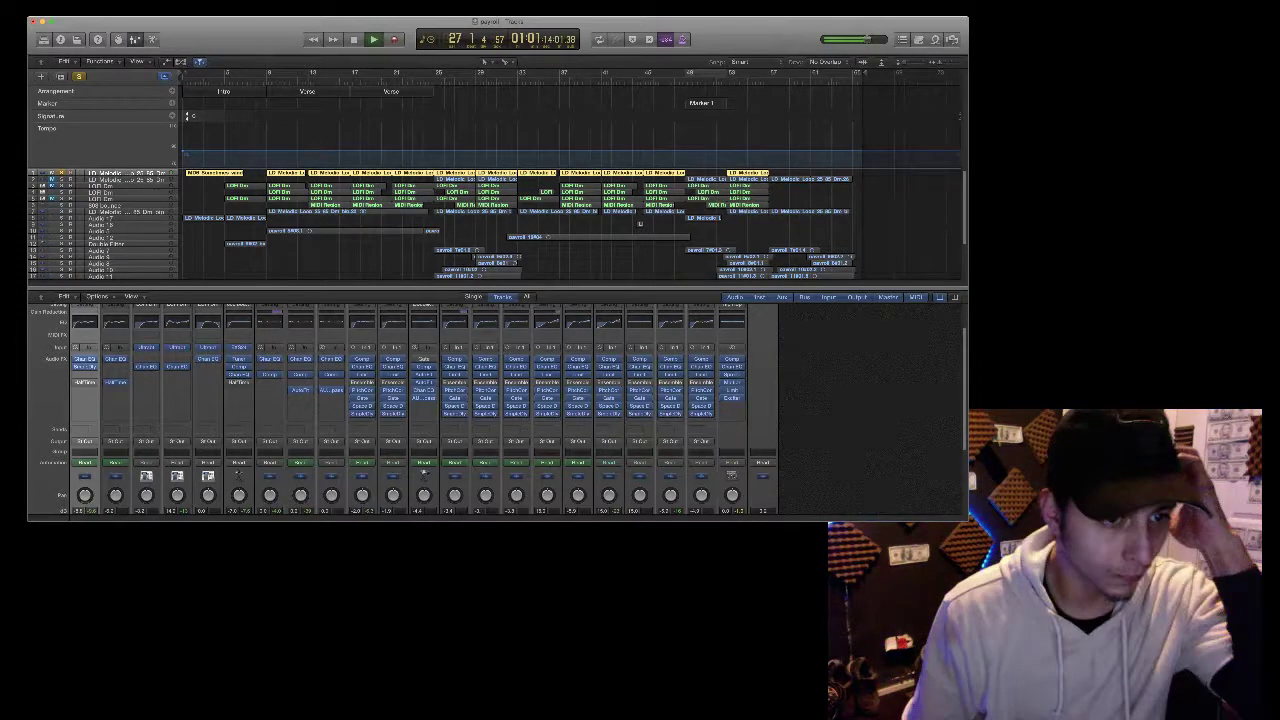
scroll(496, 408, "down", 5)
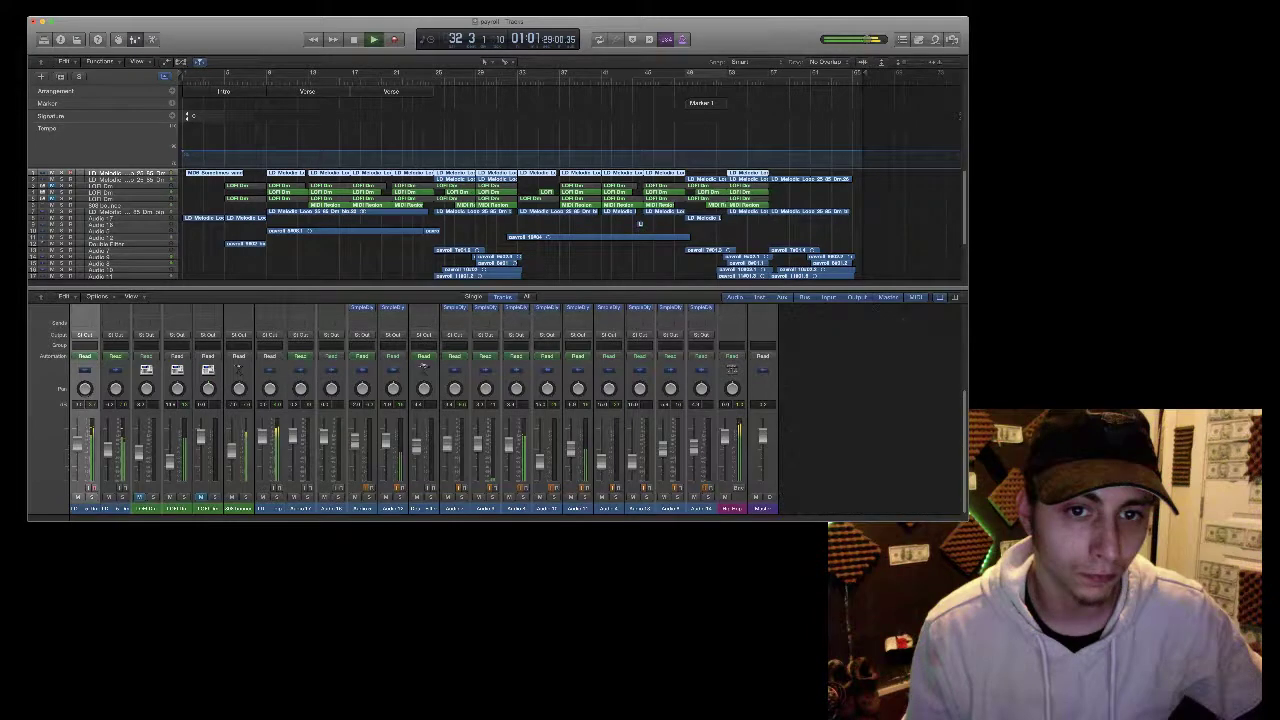
left_click(126, 180)
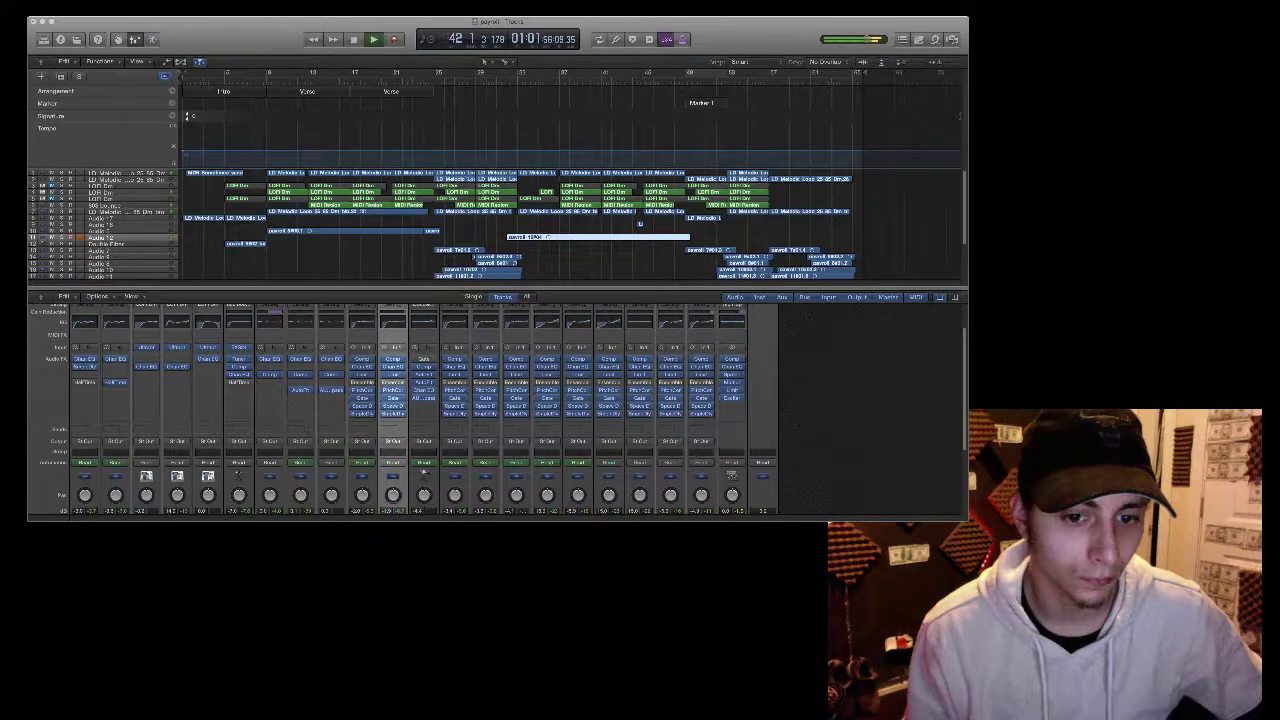
left_click(350, 230)
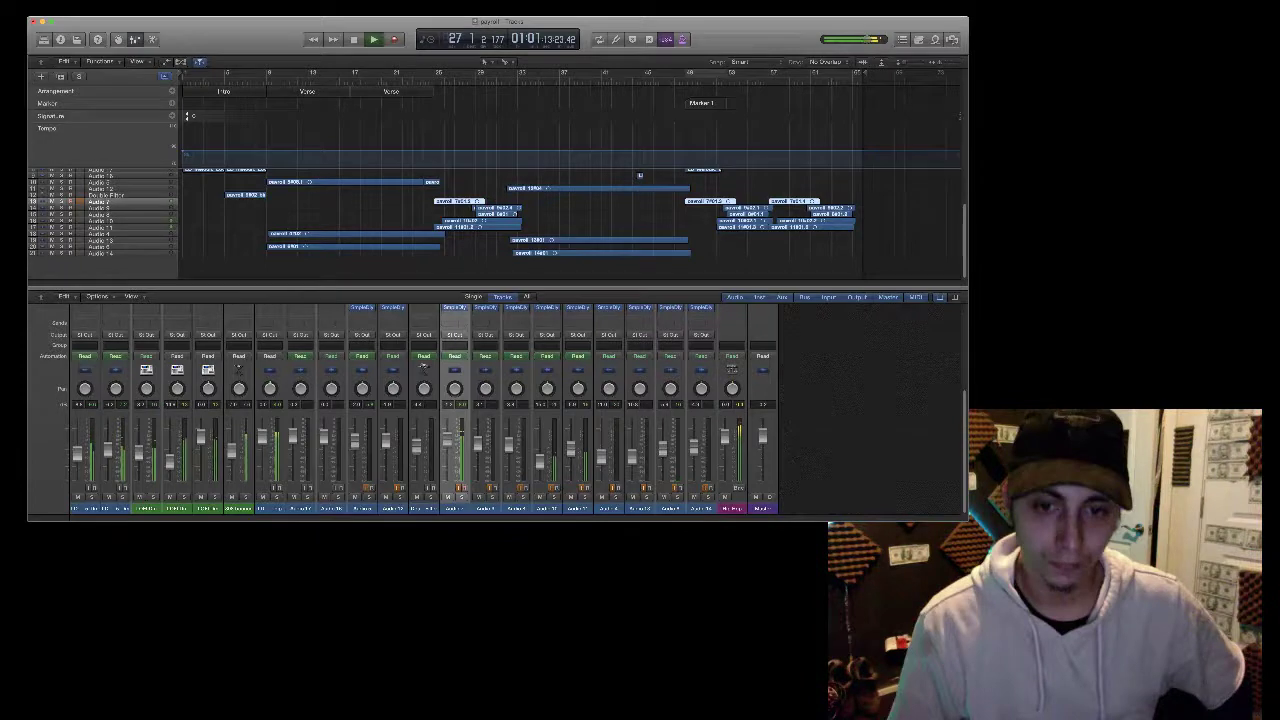
Go through the stacked vocal tracks that start around bar 25 one by one and inspect their insert effects in the mixer.
key("Down")
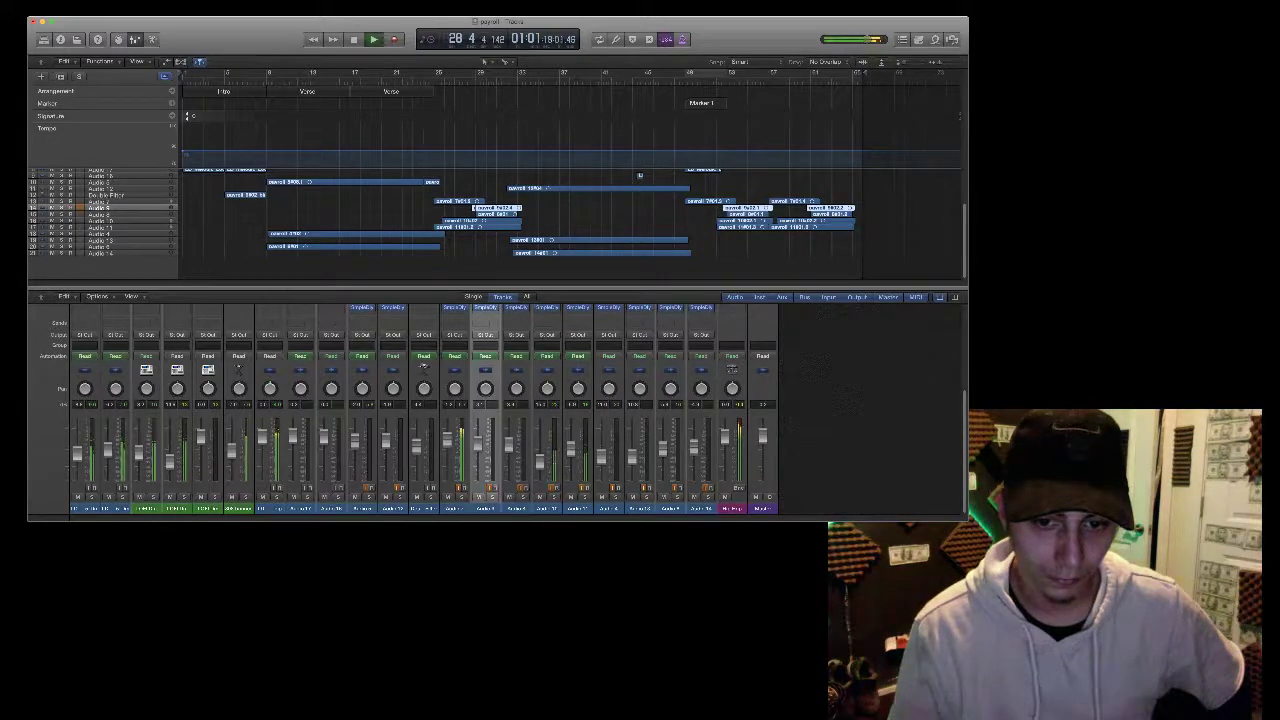
scroll(420, 410, "up", 5)
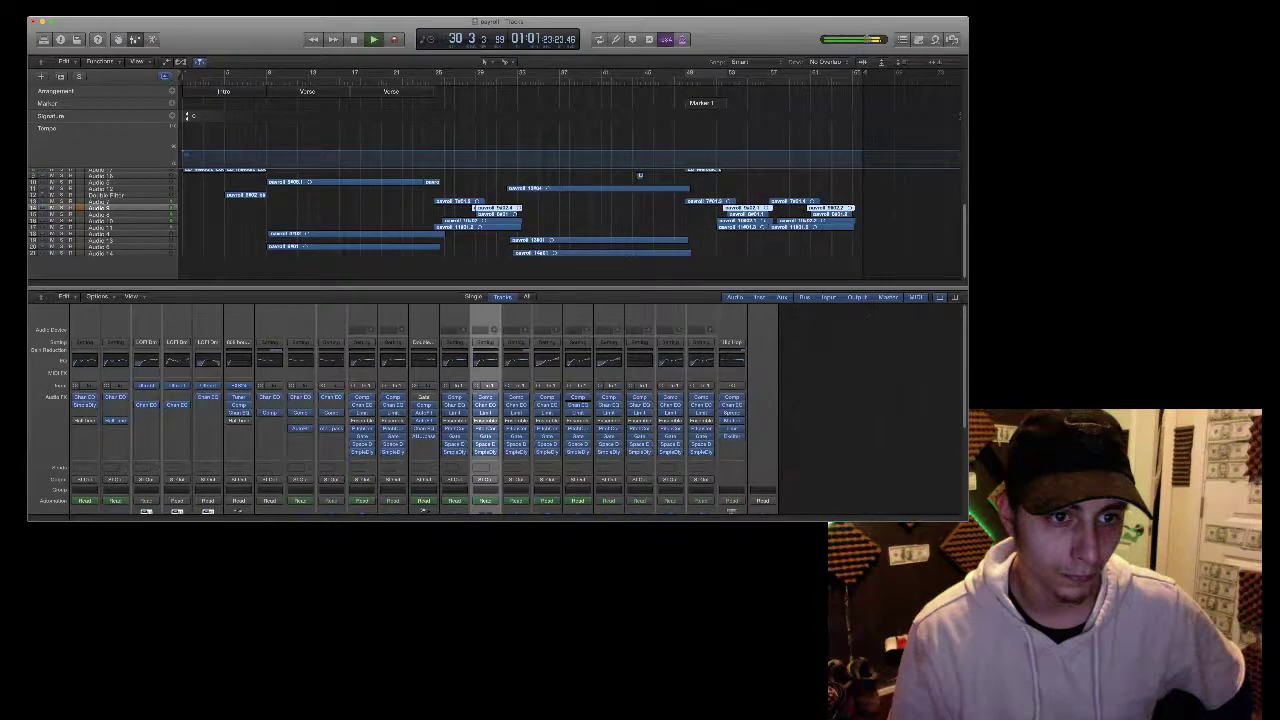
scroll(516, 393, "down", 1)
left_click(516, 391)
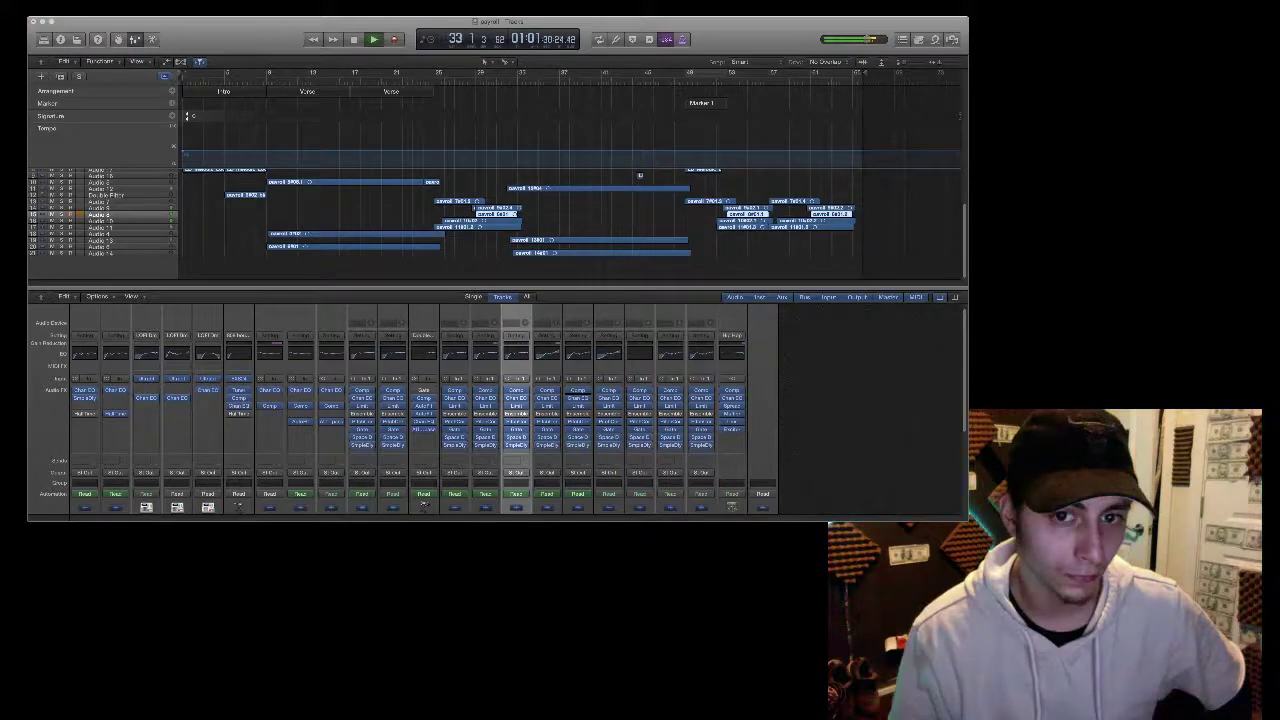
key("Down")
key("Down")
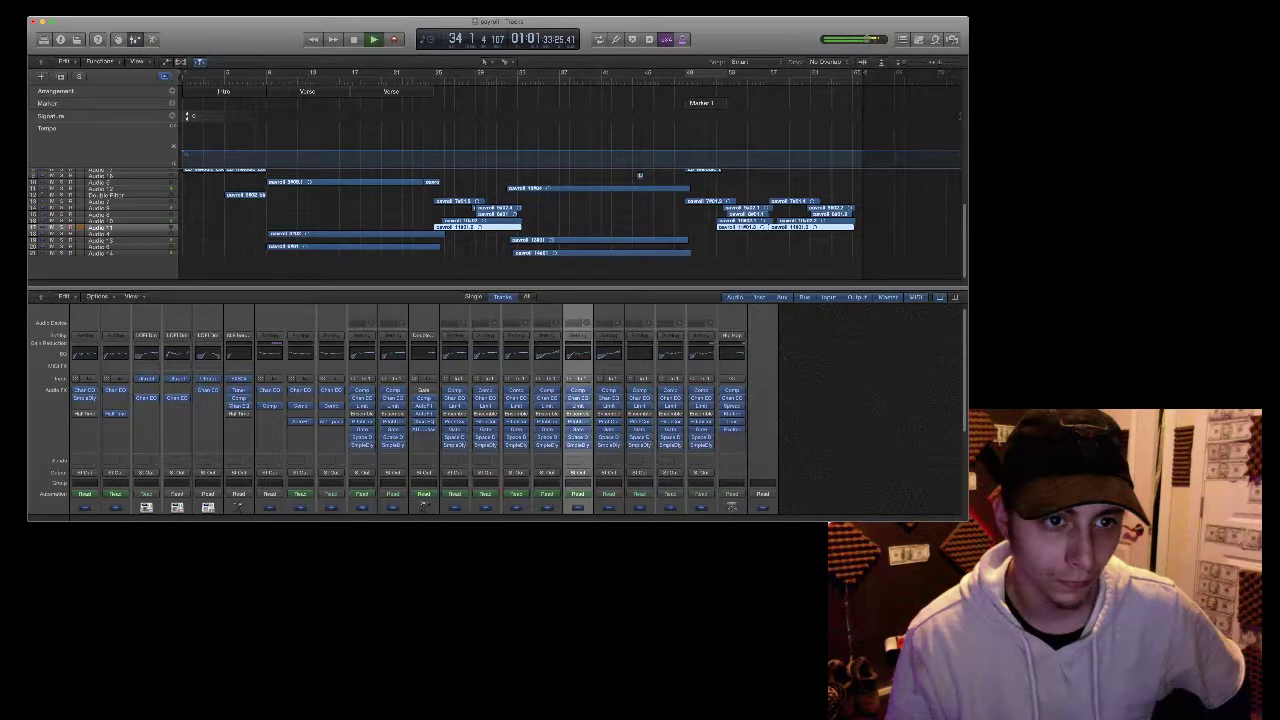
Inspect the mixer channels of the second-verse lead vocal and its first double to compare their insert effects.
key("Up")
key("Up")
key("Up")
key("Up")
key("Up")
key("Up")
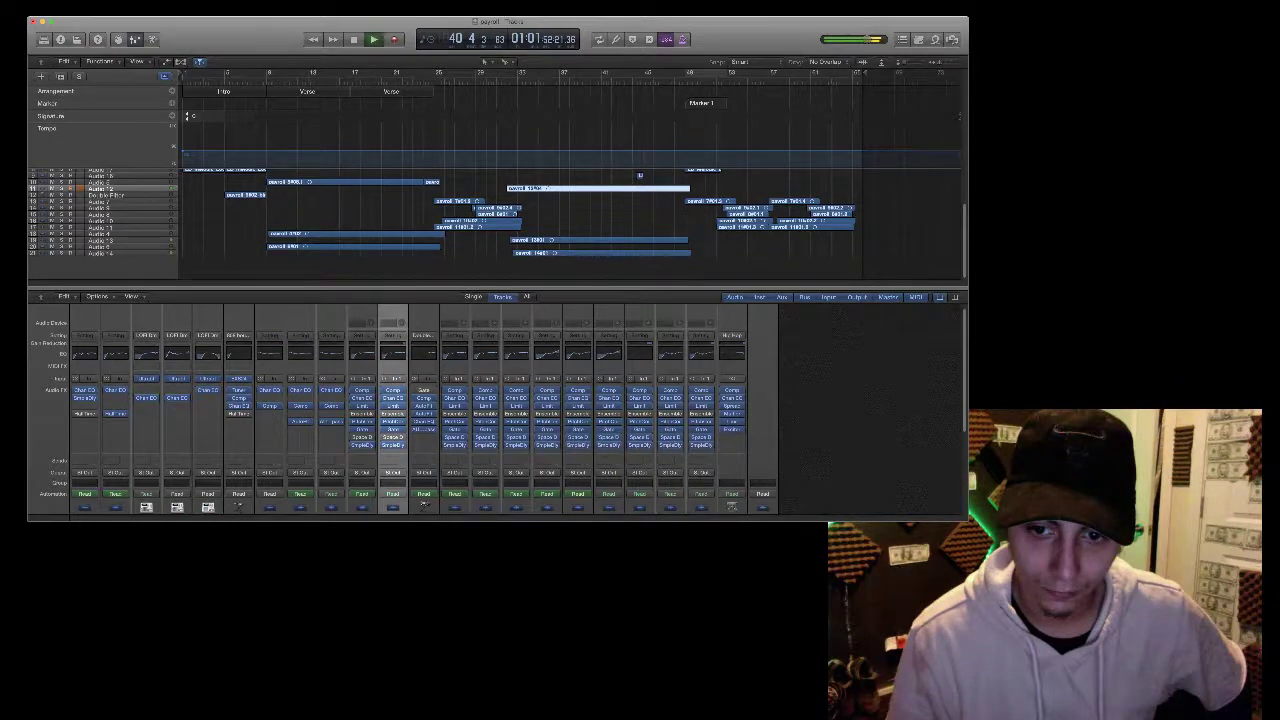
left_click(600, 240)
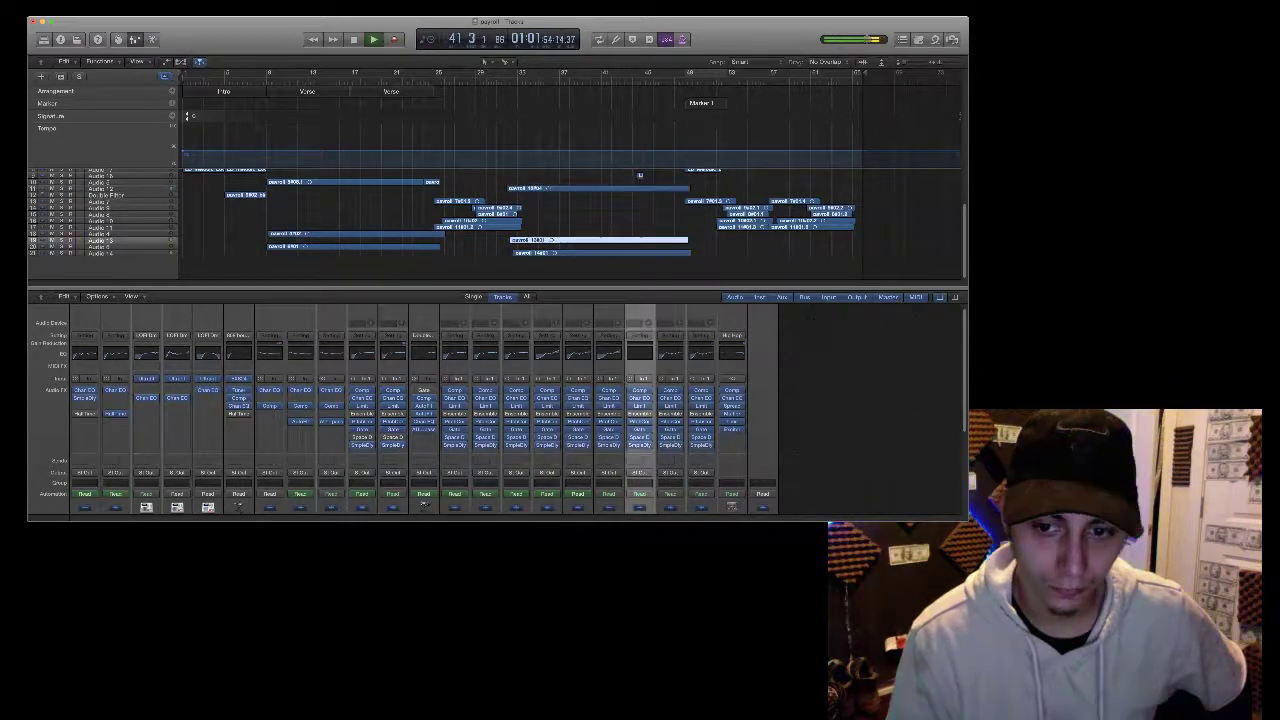